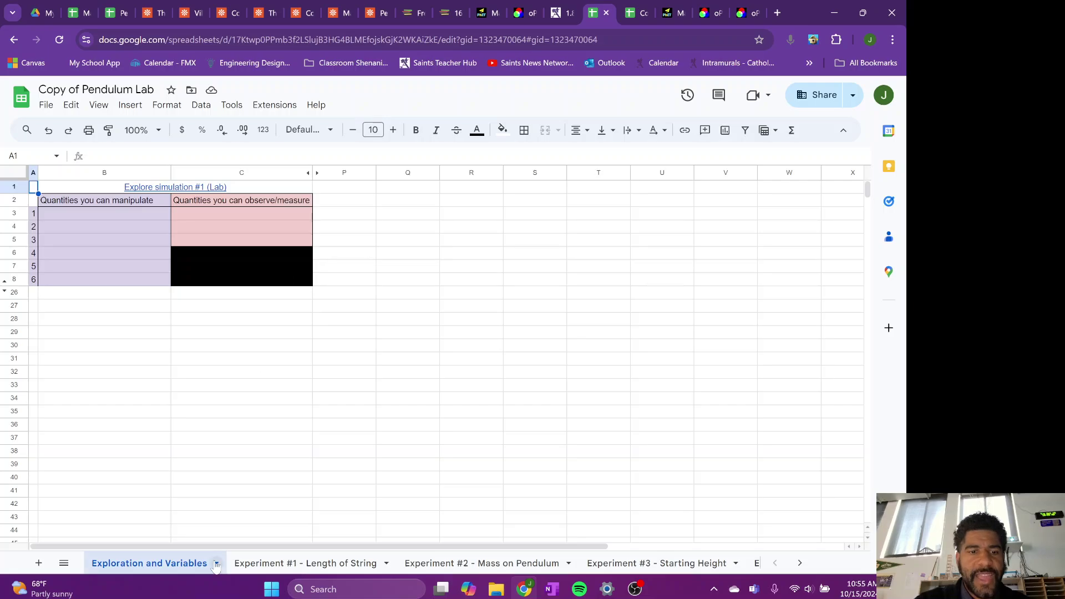
- Open the Experiment #1 - Length of String sheet and select the first Manipulatable cell, A4
click(244, 563)
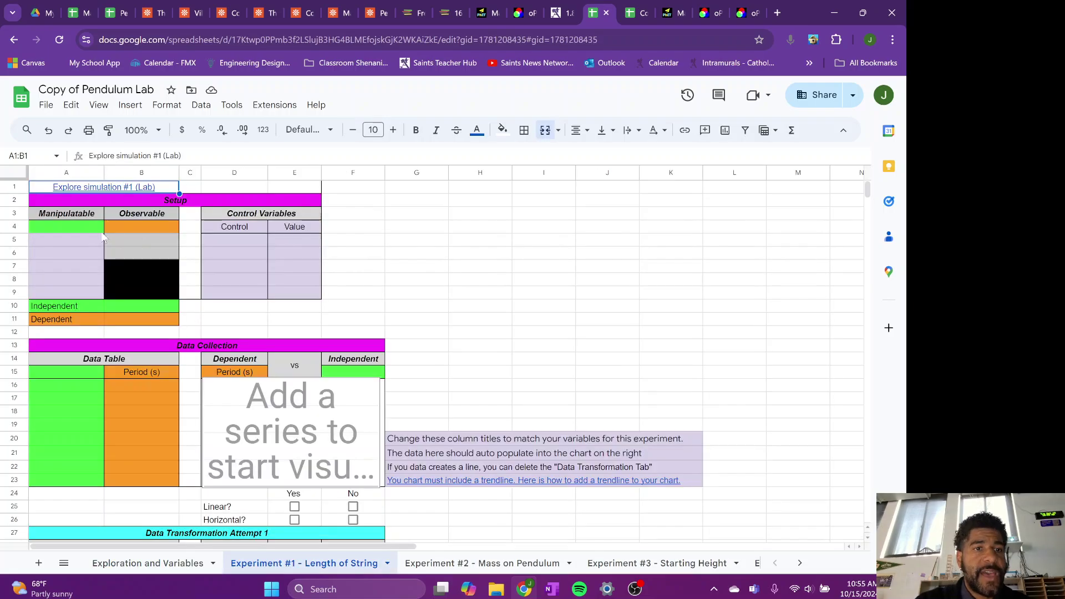
click(74, 228)
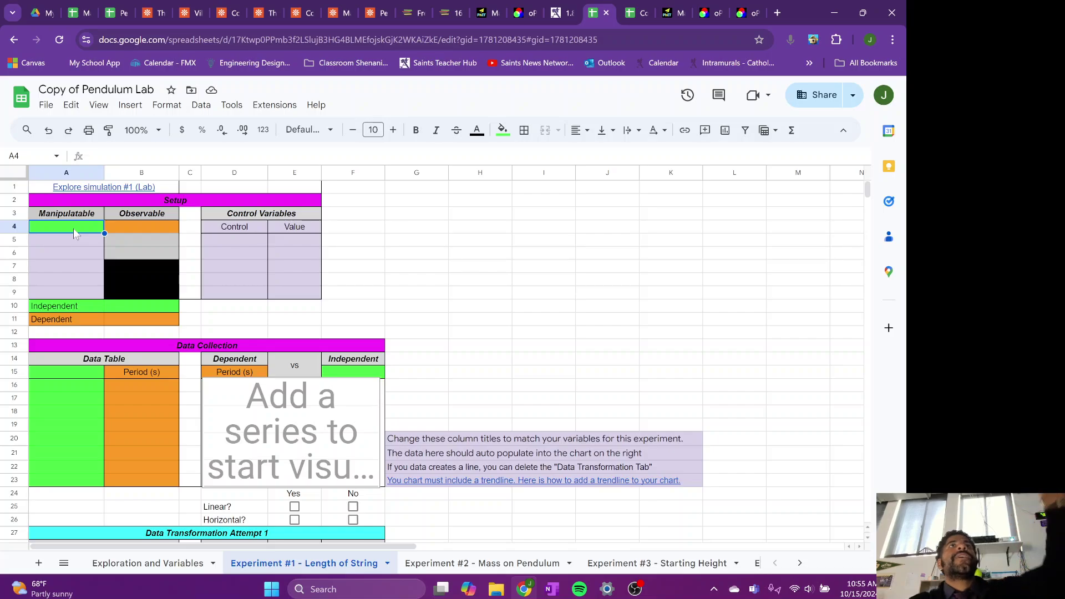
scroll(73, 228, up, 3)
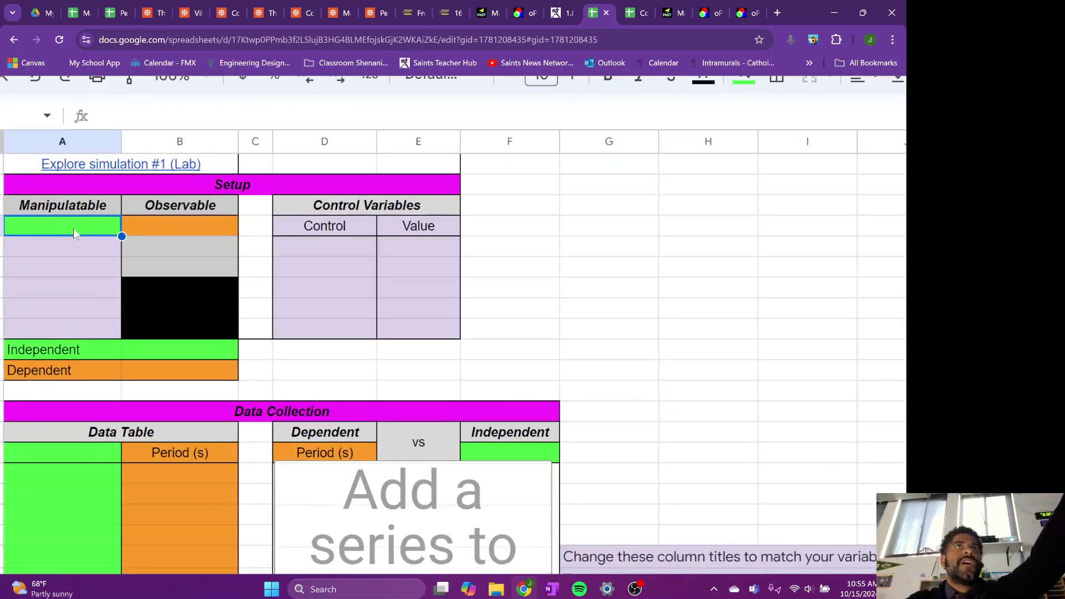
scroll(74, 228, up, 5)
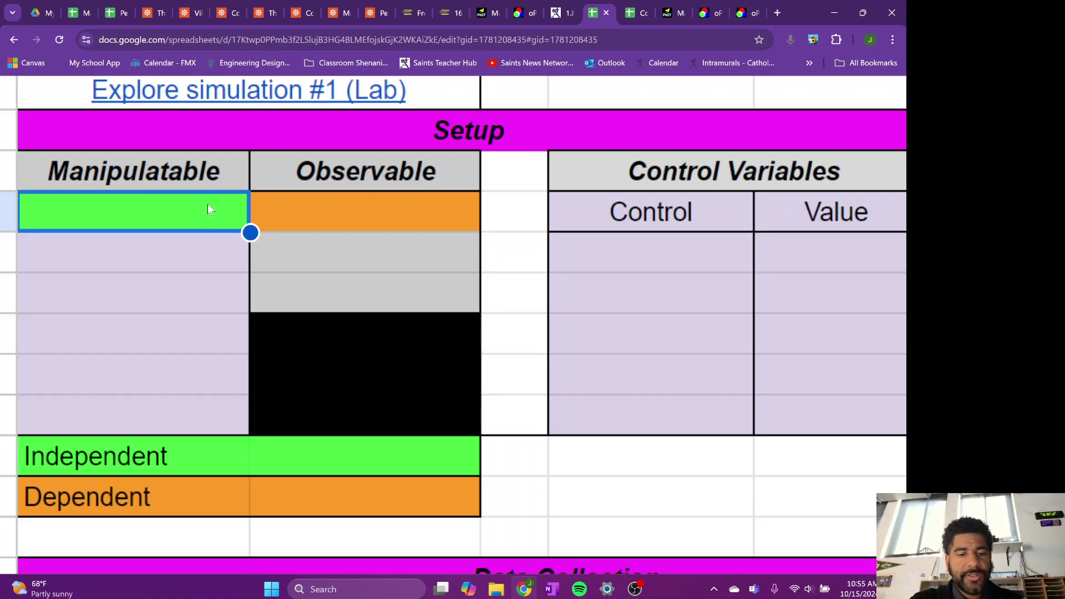
- Try pasting the copied quantities table with its header row at A4, and undo that paste
text(Quantities you can manipulate	Quantities you can observe Length	Period Starting Angle	Velocity Mass	Acceleration Gravity	 Friction	 Position)
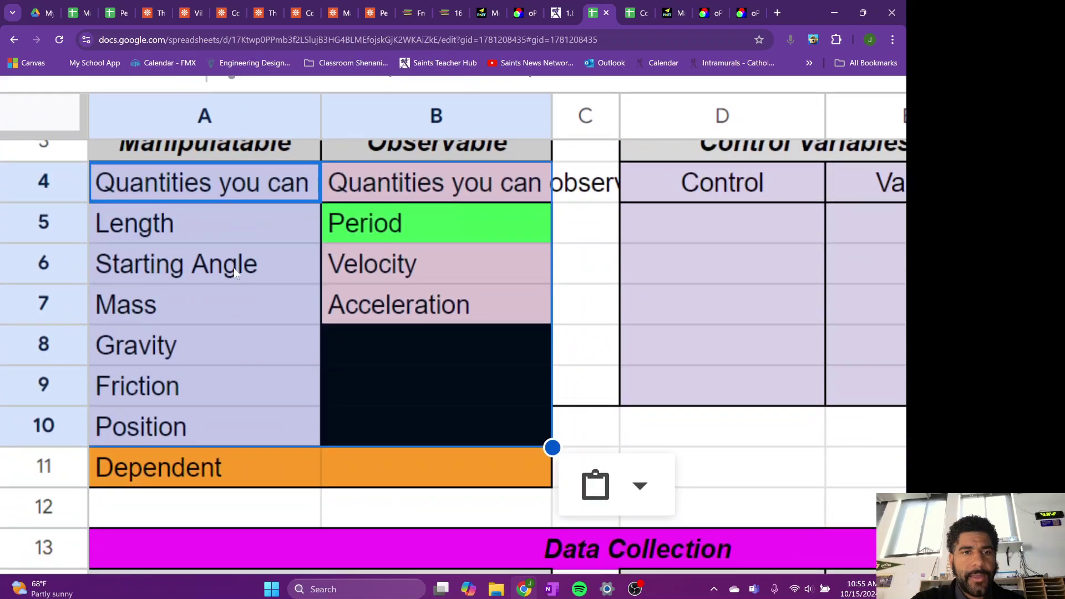
key(ctrl+z)
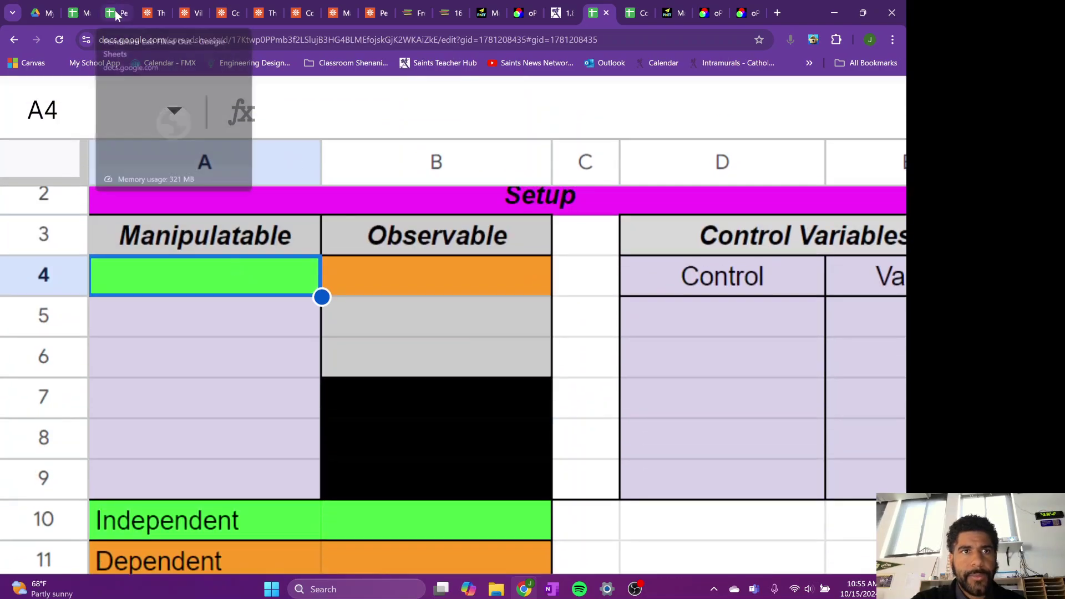
- Copy B3:C8 without the headers from Pendulum Lab Filled Out and paste it at A4 of Experiment #1 in Copy of Pendulum Lab
click(117, 13)
drag(147, 212, 229, 283)
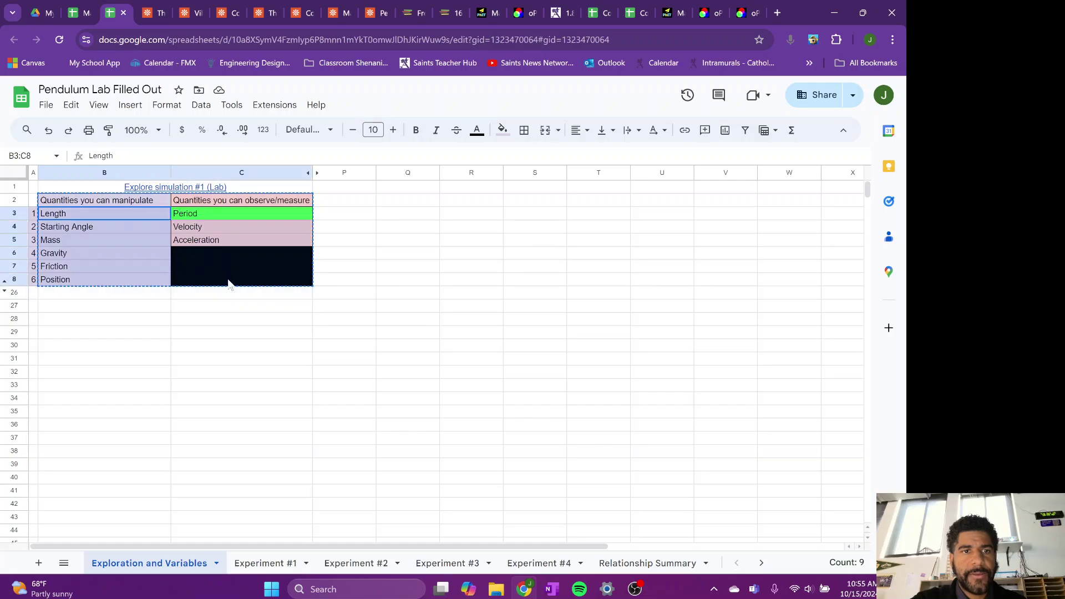
key(ctrl+c)
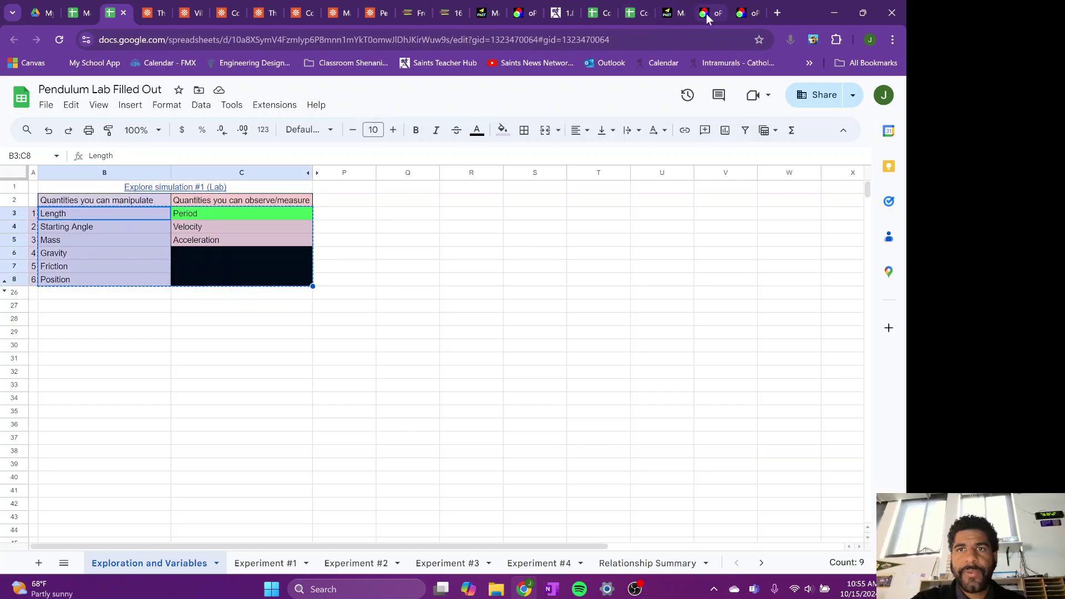
click(604, 16)
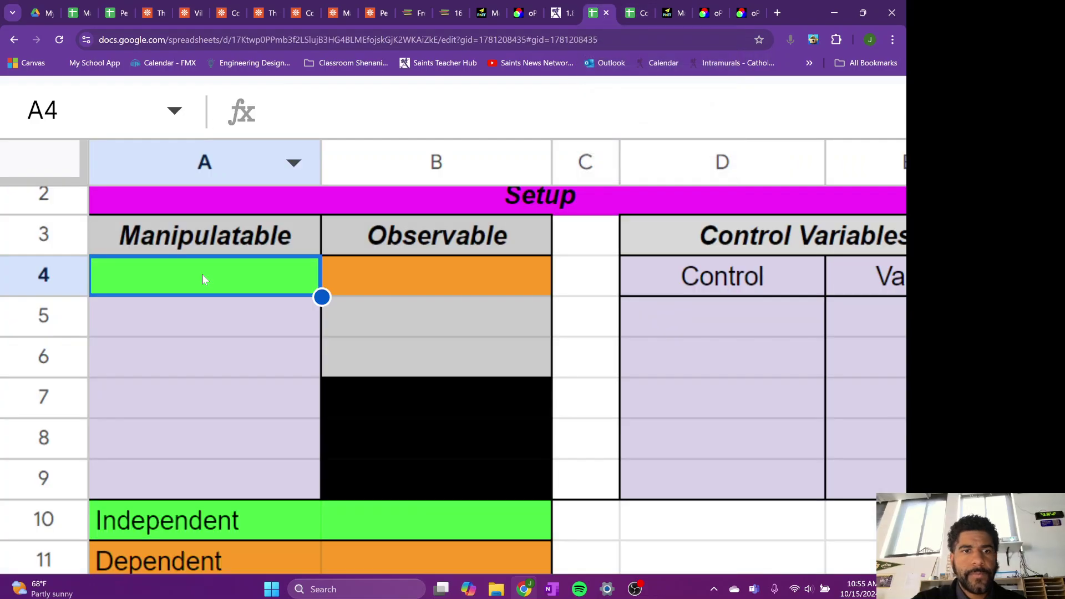
key(ctrl+v)
scroll(231, 399, down, 5)
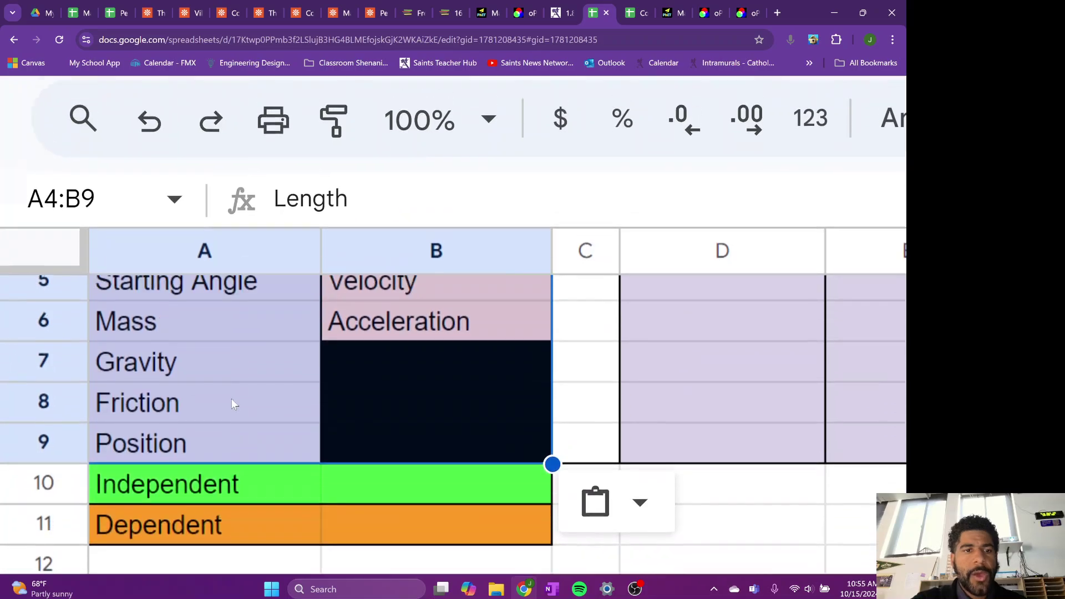
scroll(232, 403, up, 4)
scroll(599, 417, down, 2)
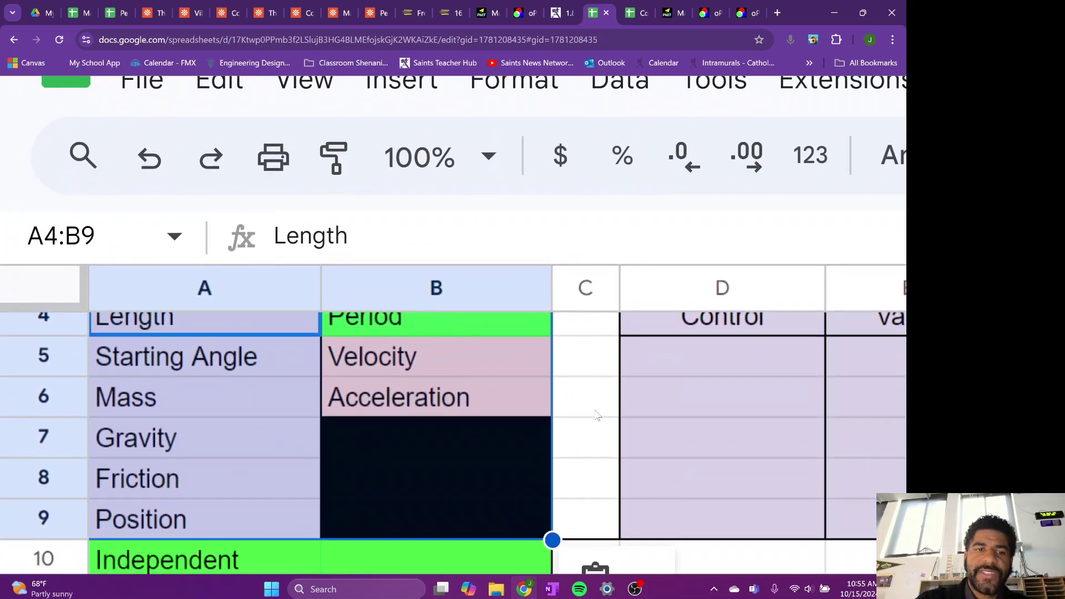
scroll(596, 415, up, 1)
- Enter Period as the dependent variable in cell B11 of the Experiment #1 setup
click(385, 370)
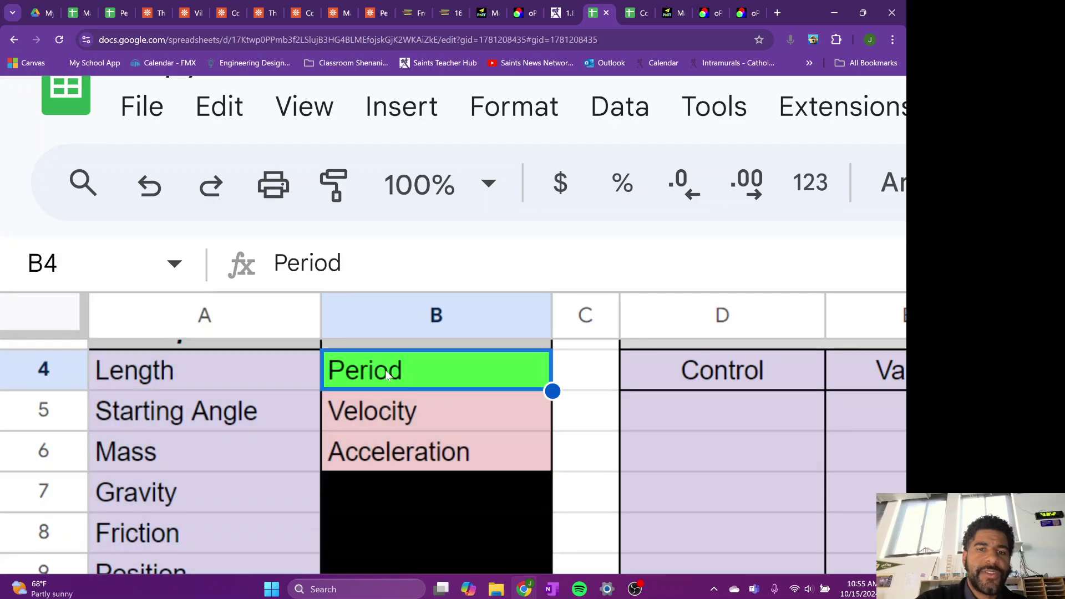
scroll(335, 400, down, 5)
scroll(335, 400, up, 1)
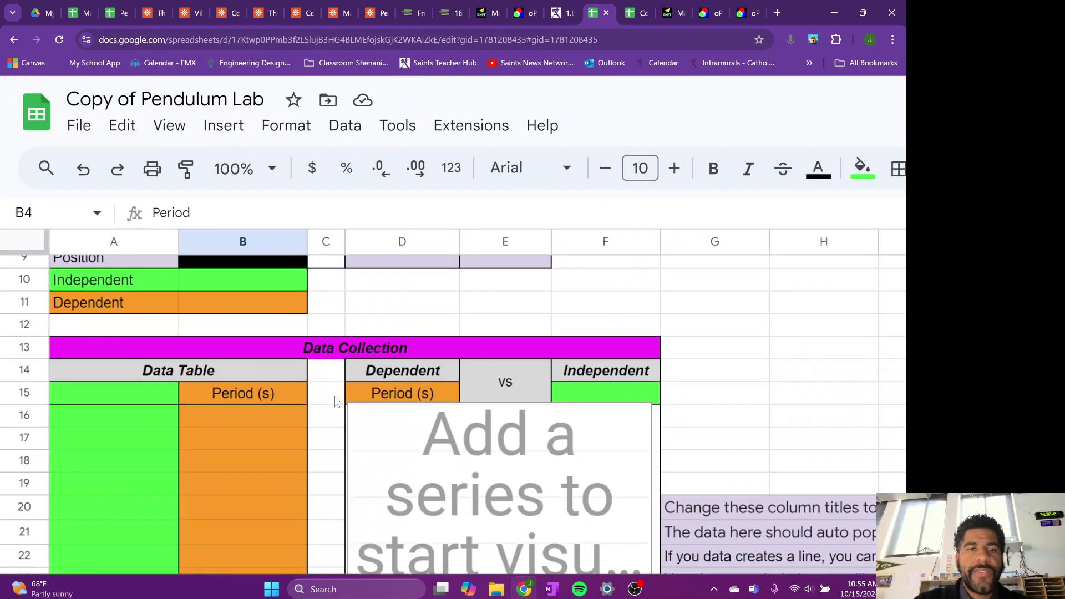
scroll(336, 400, up, 2)
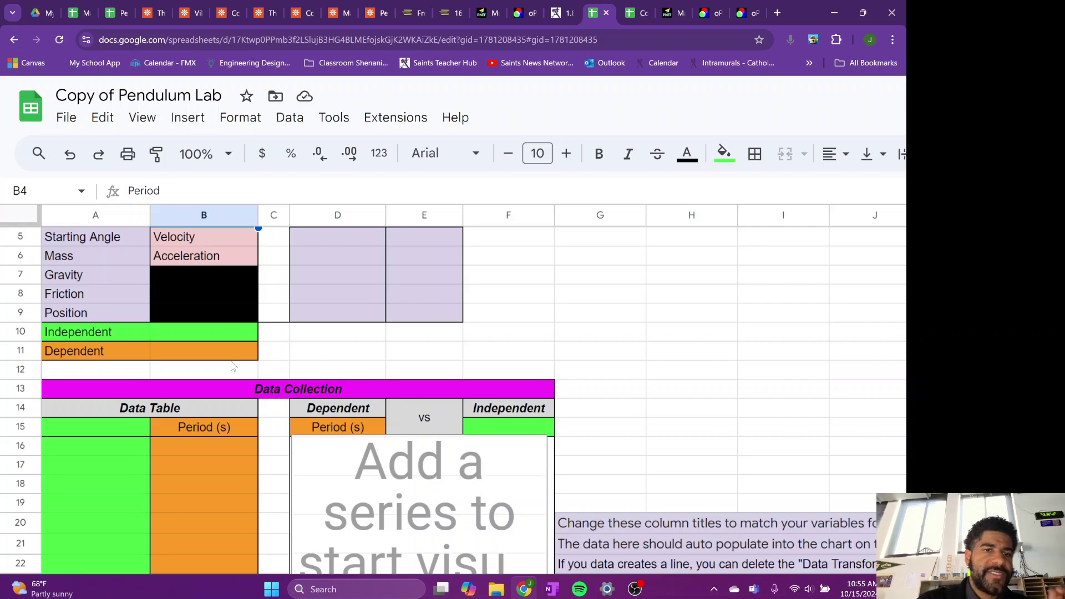
scroll(232, 366, up, 2)
click(217, 424)
text(Perio)
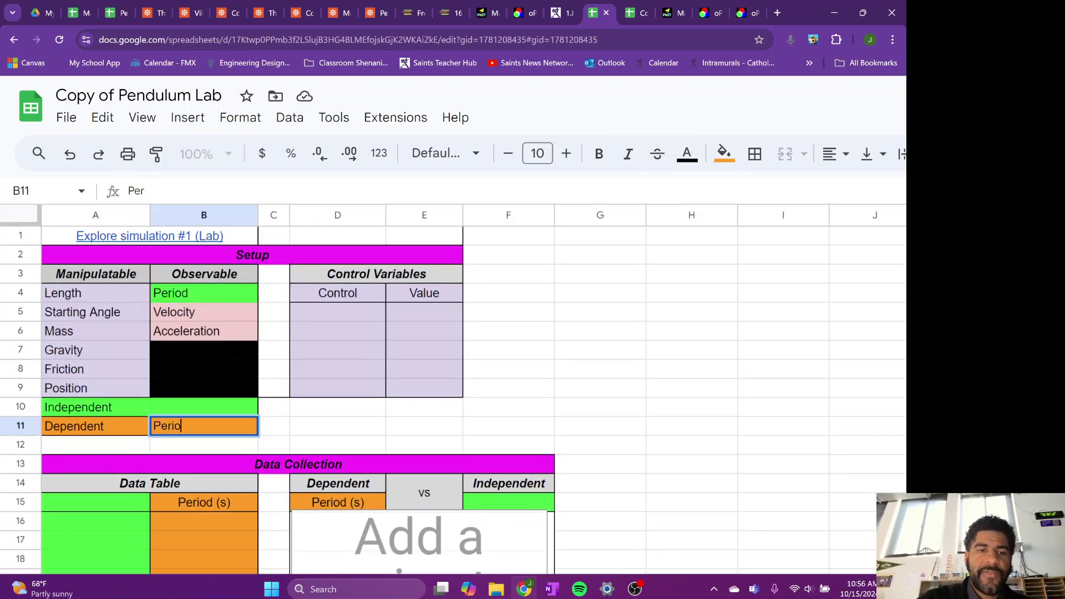
text(d)
click(217, 408)
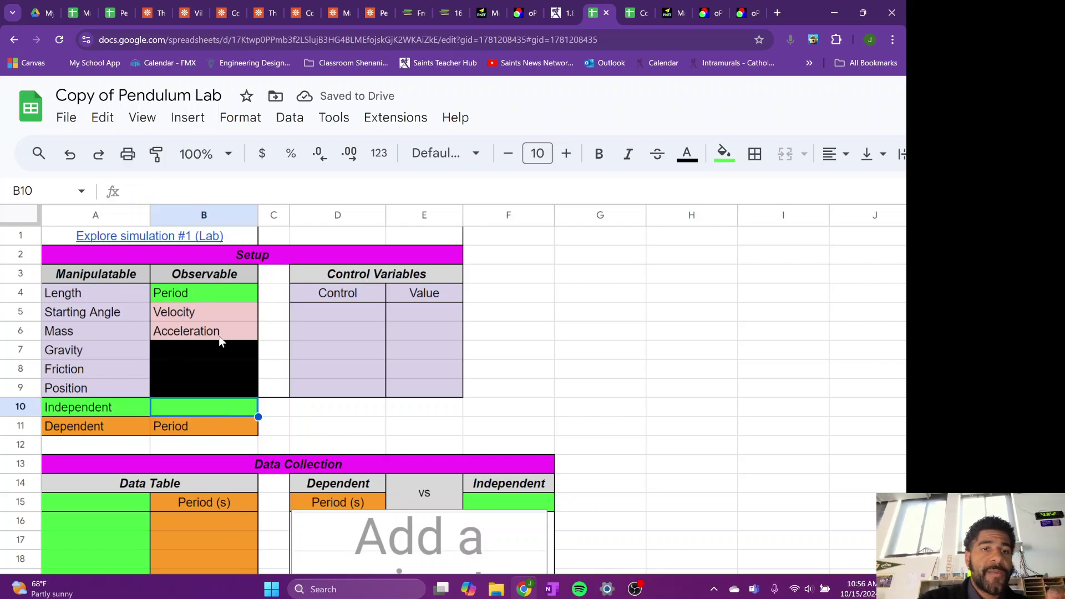
- Review the manipulatable quantities in column A and compare them with the variables named in the experiment sheet titles
scroll(129, 297, down, 2)
scroll(161, 309, up, 2)
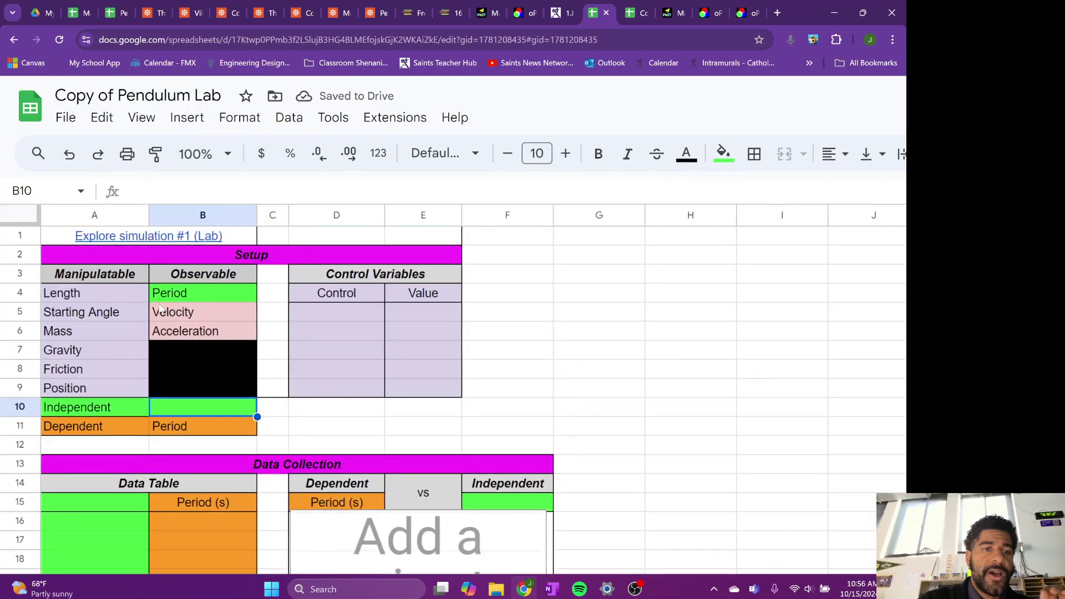
key(ctrl+minus)
scroll(258, 360, down, 1)
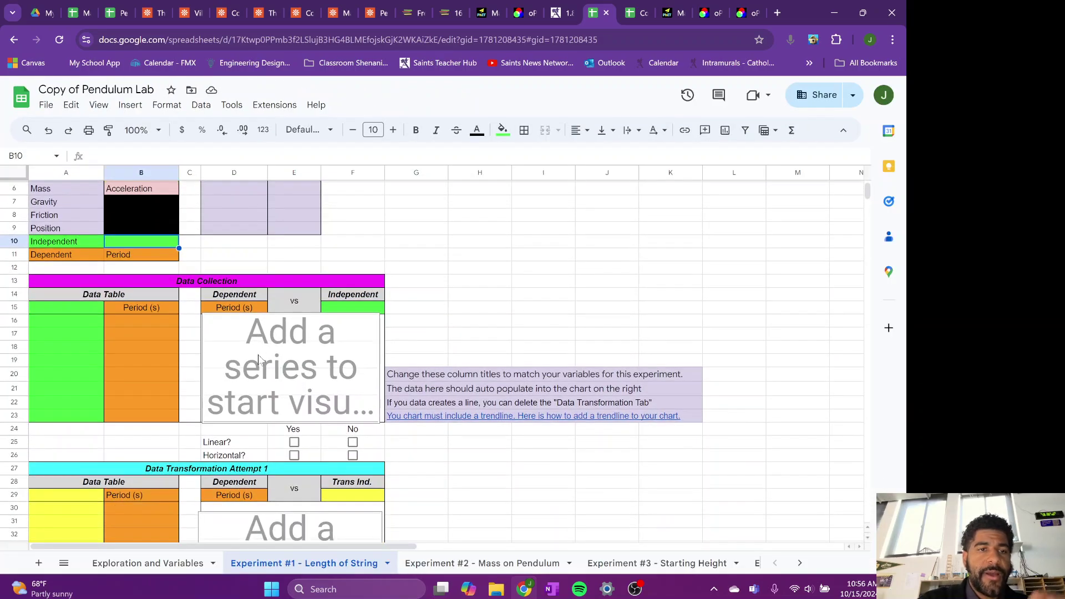
scroll(258, 360, up, 2)
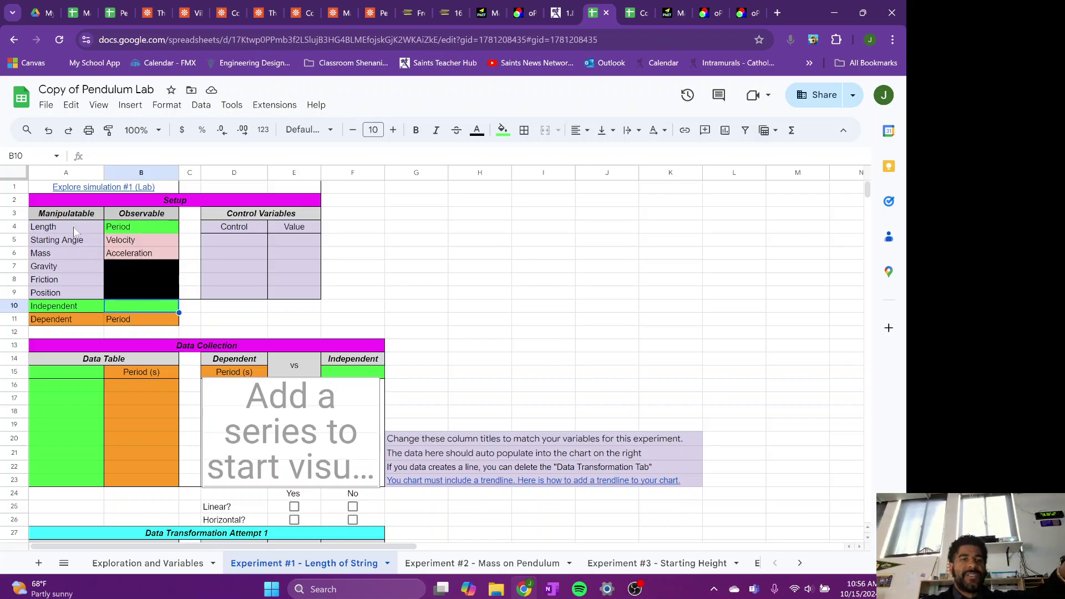
drag(73, 227, 74, 285)
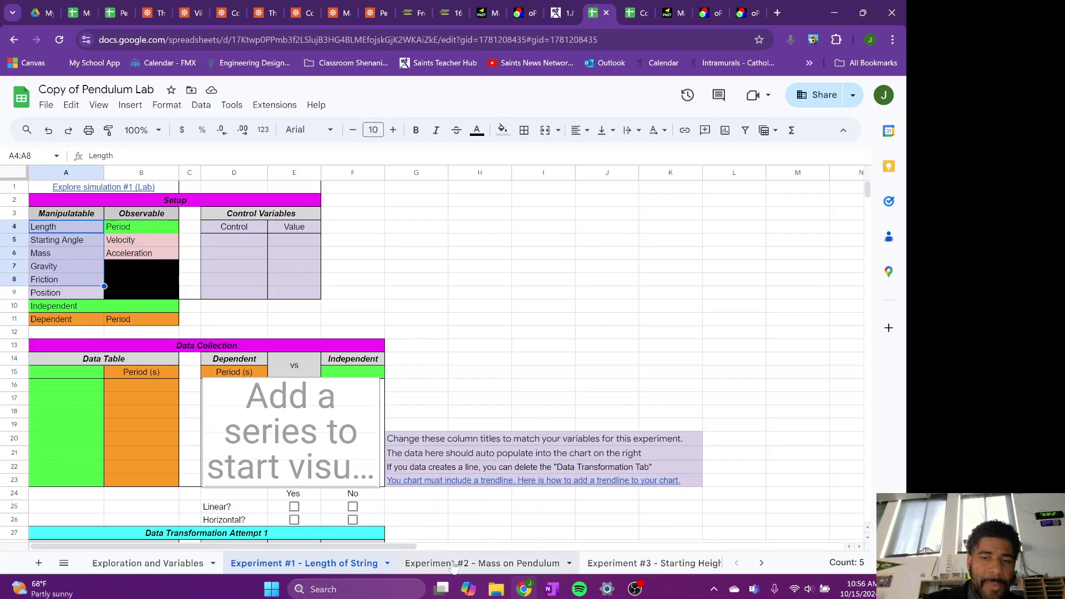
scroll(449, 564, right, 2)
scroll(453, 566, left, 2)
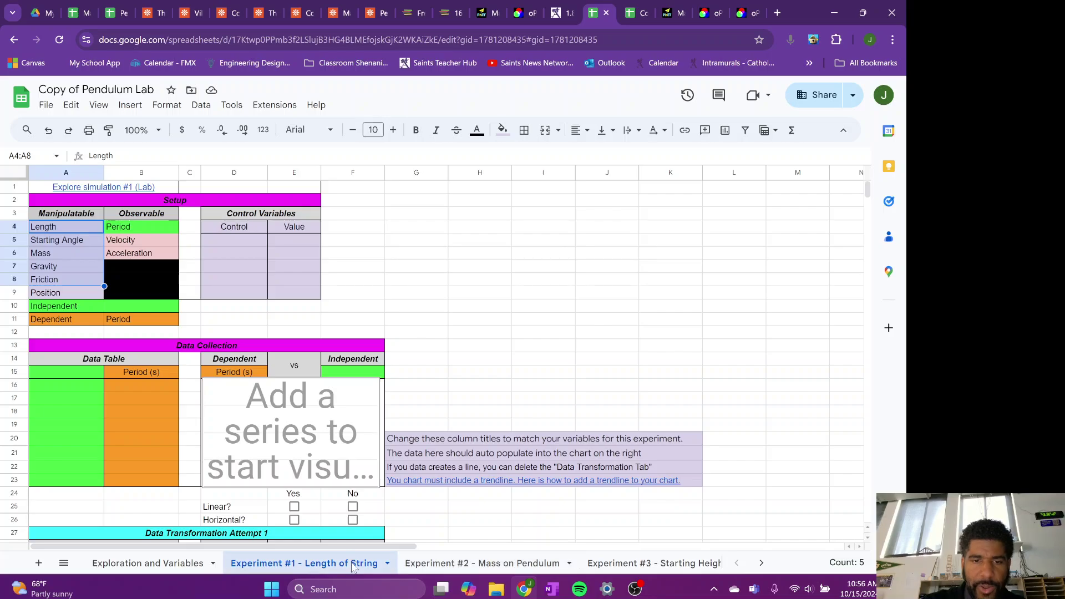
scroll(510, 566, right, 3)
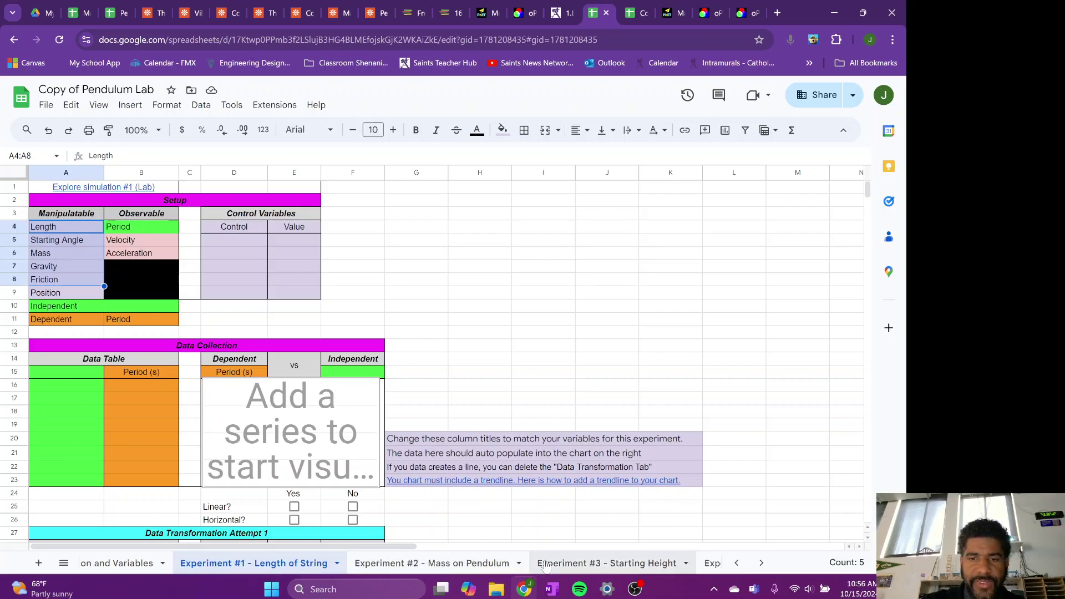
scroll(566, 569, right, 5)
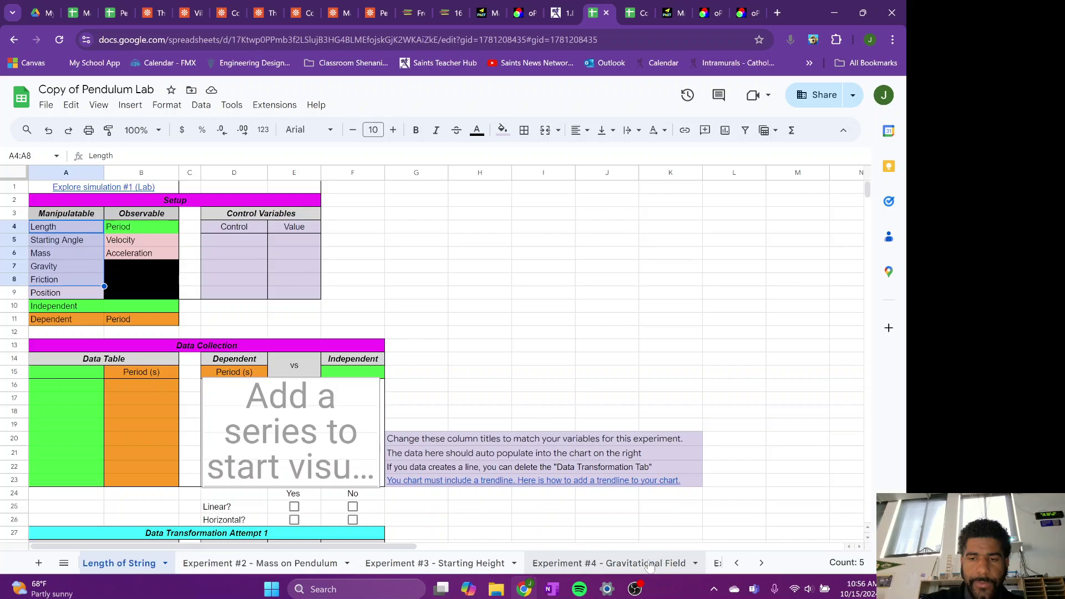
scroll(683, 569, right, 3)
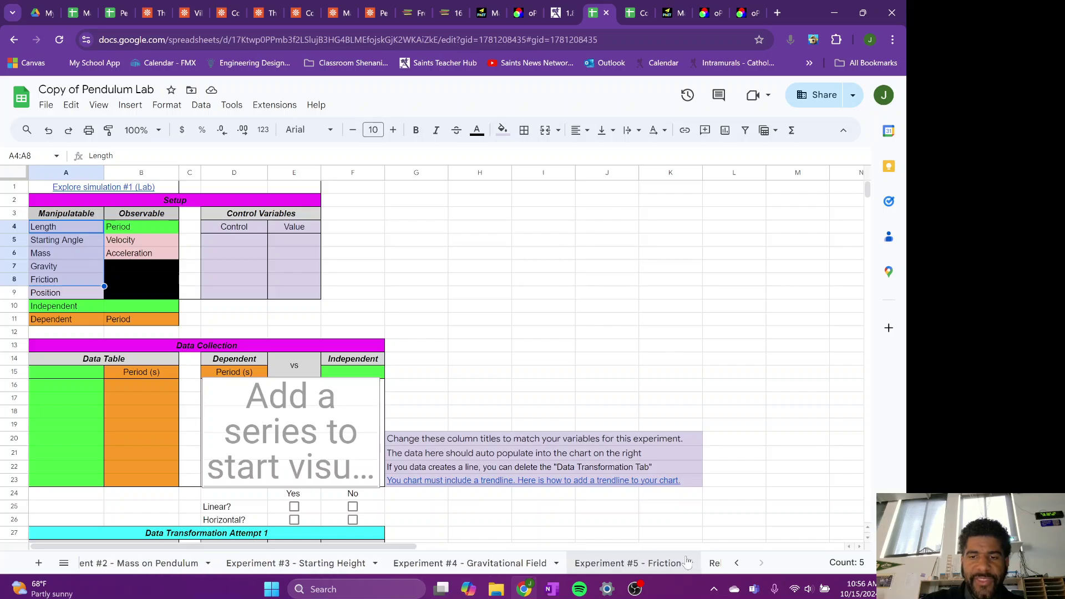
scroll(688, 563, left, 8)
scroll(688, 563, left, 3)
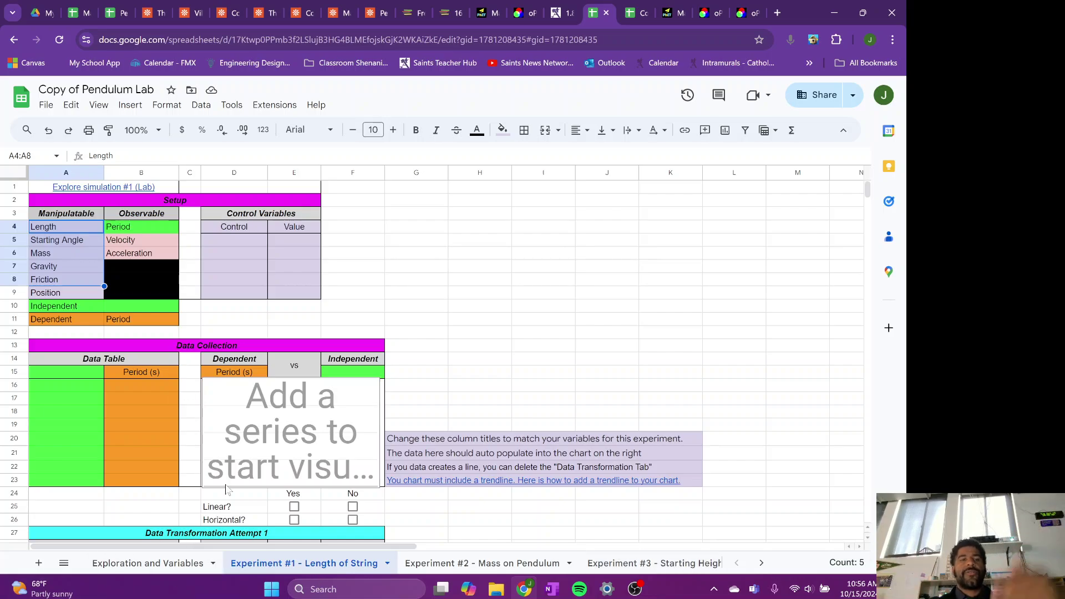
- Enter Length of string as the independent variable in cell B10
click(145, 304)
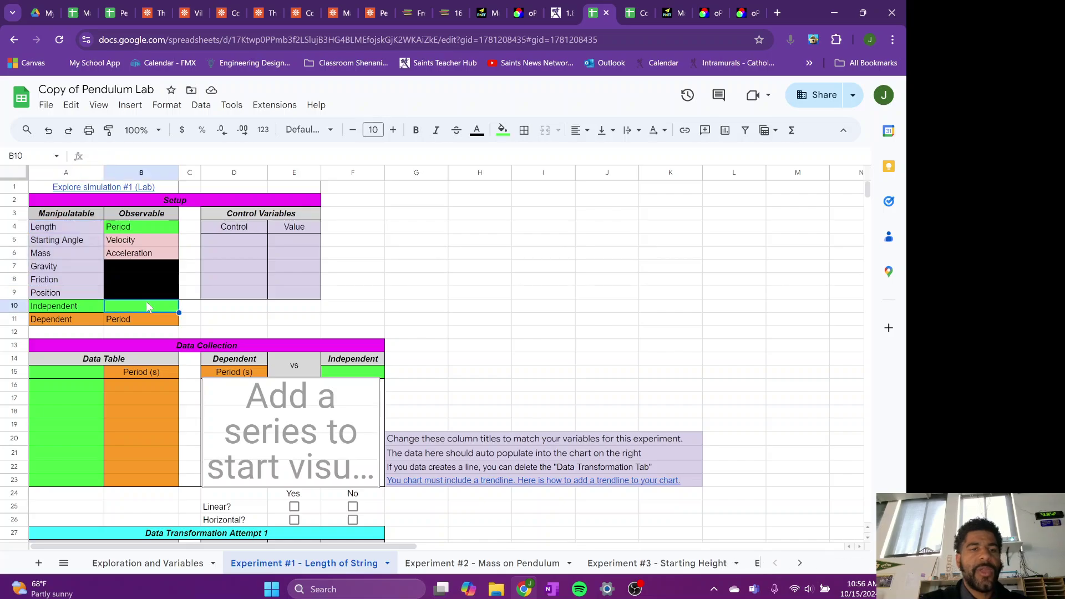
click(71, 232)
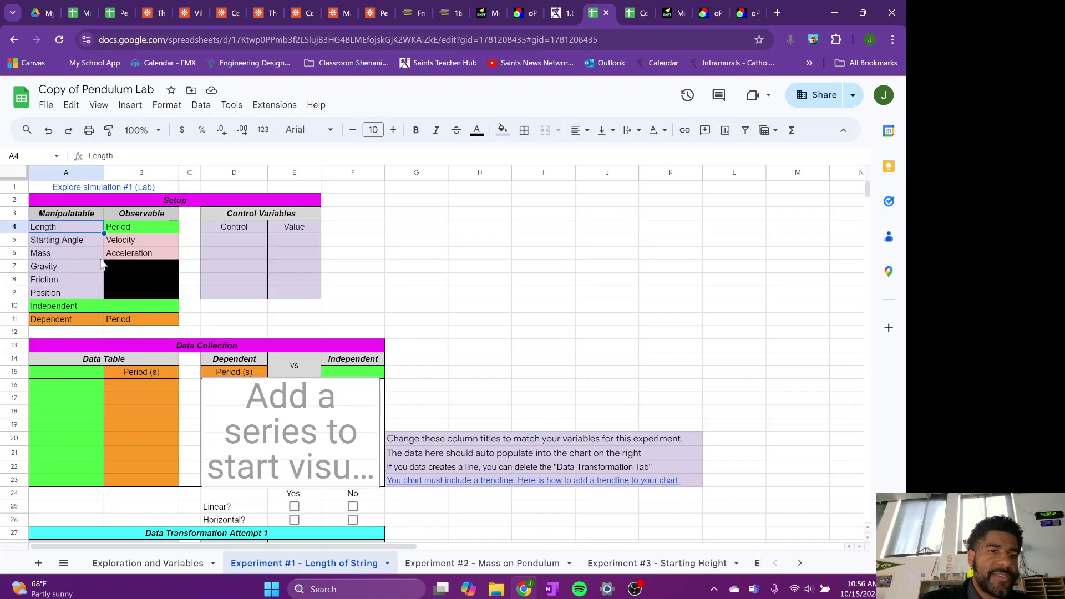
click(146, 306)
text(Length of string)
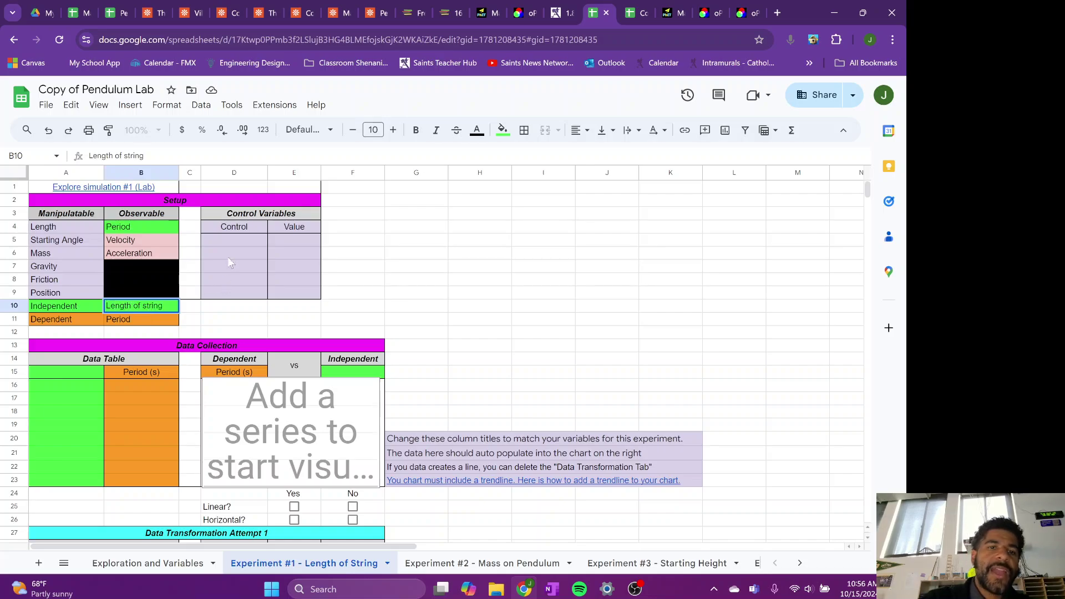
click(236, 244)
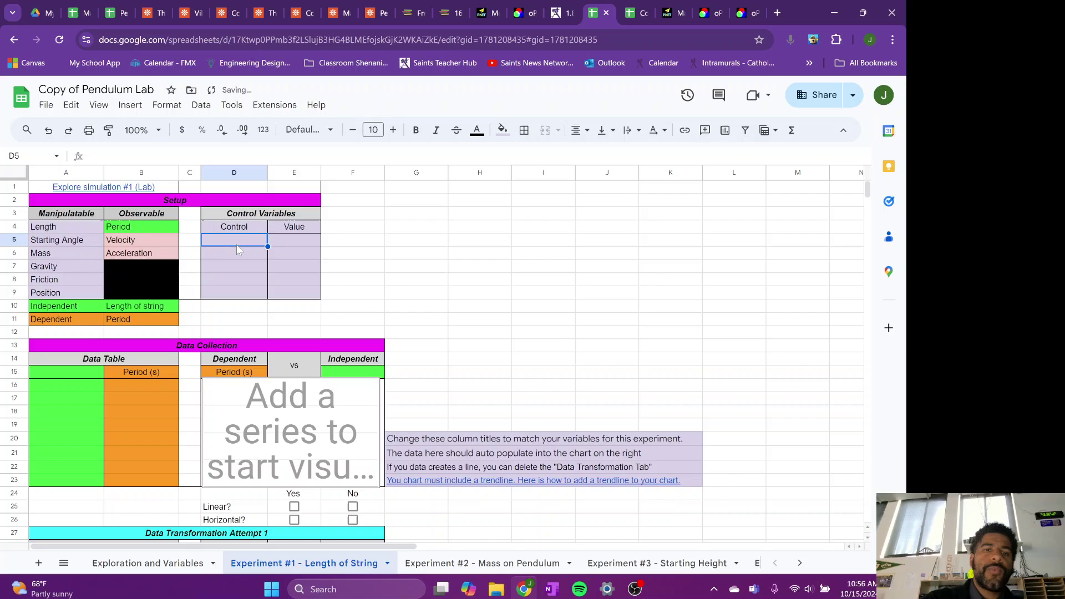
- Copy the remaining manipulatable quantities, Starting Angle through Position in A5:A9, into the Control column starting at D5
click(98, 232)
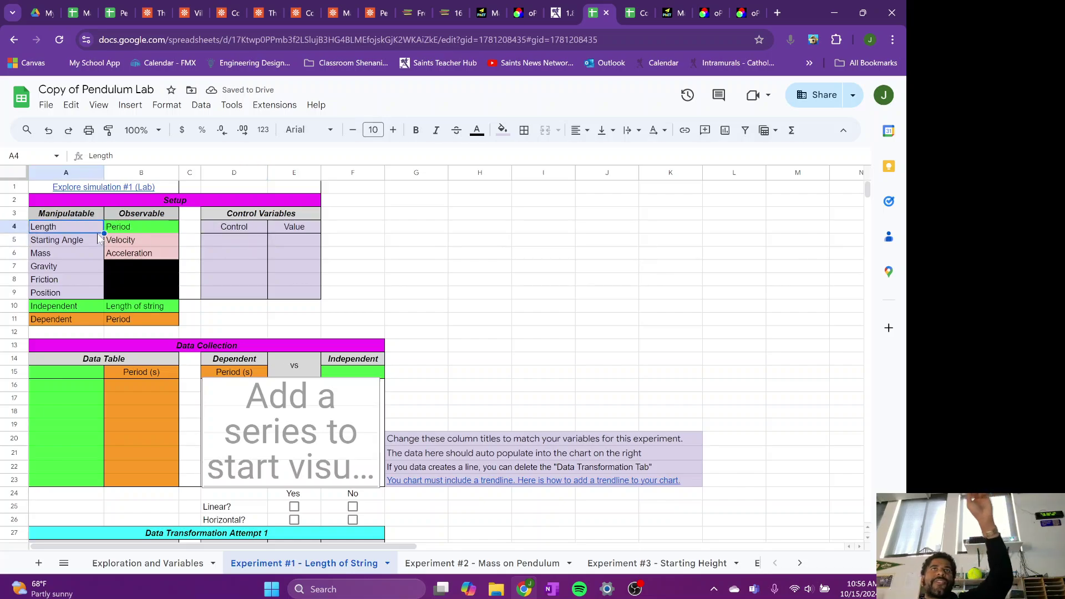
drag(79, 248, 83, 300)
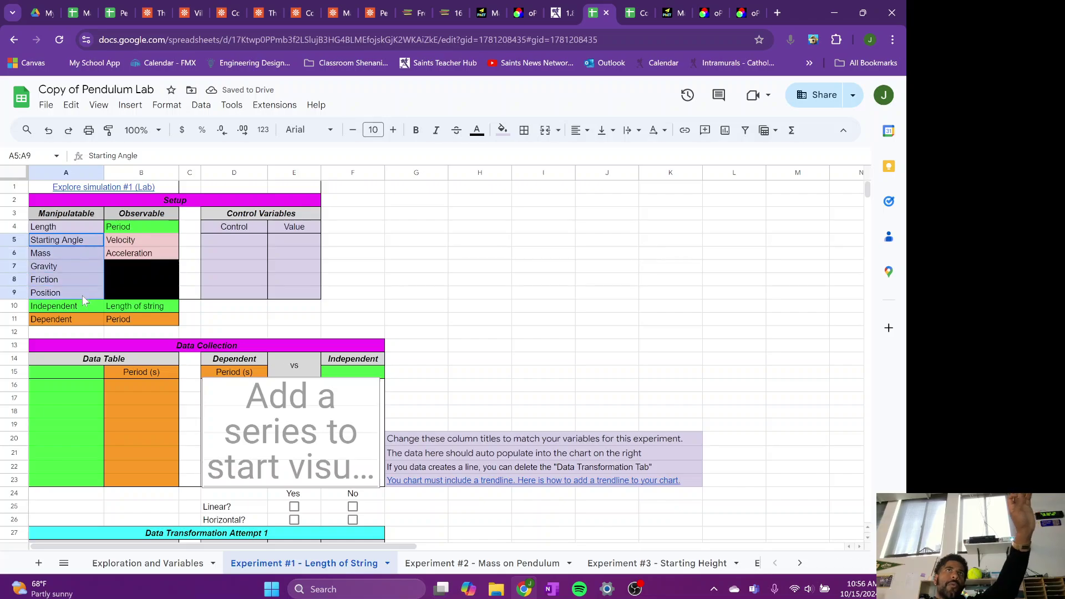
key(ctrl+c)
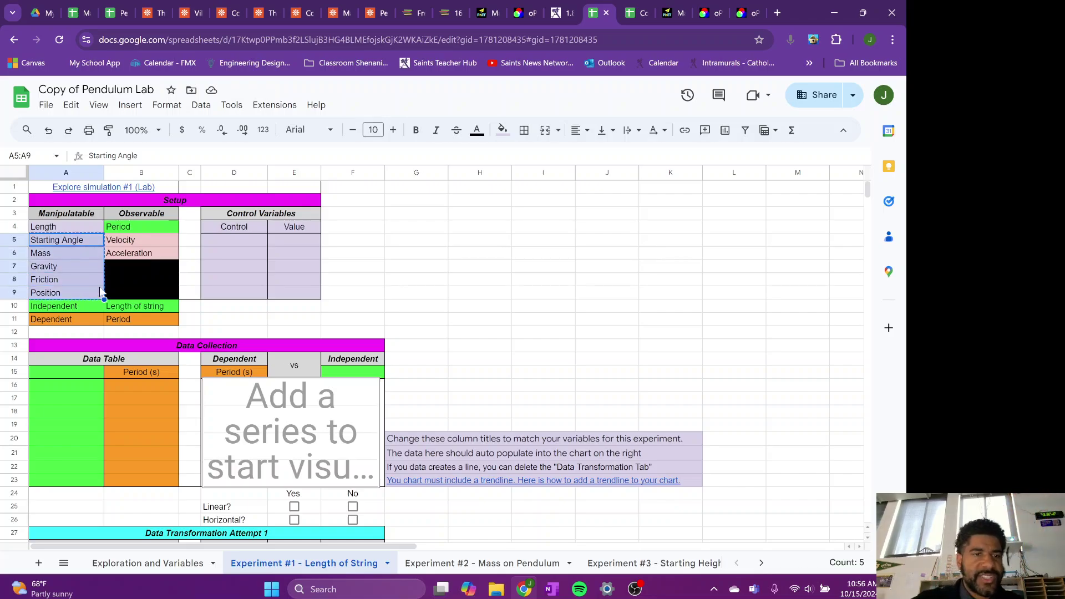
click(218, 241)
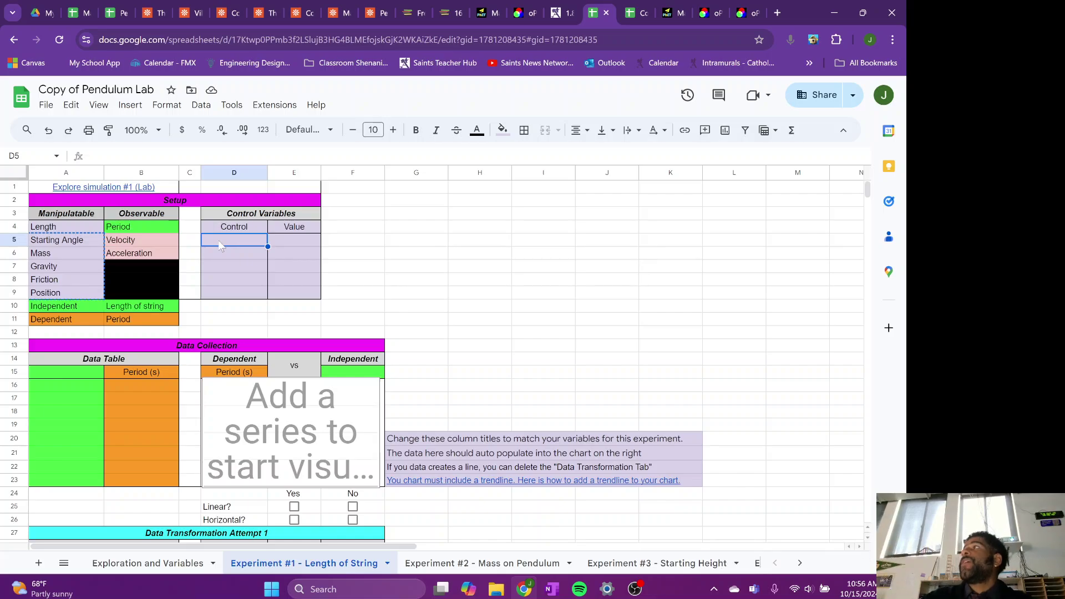
key(ctrl+v)
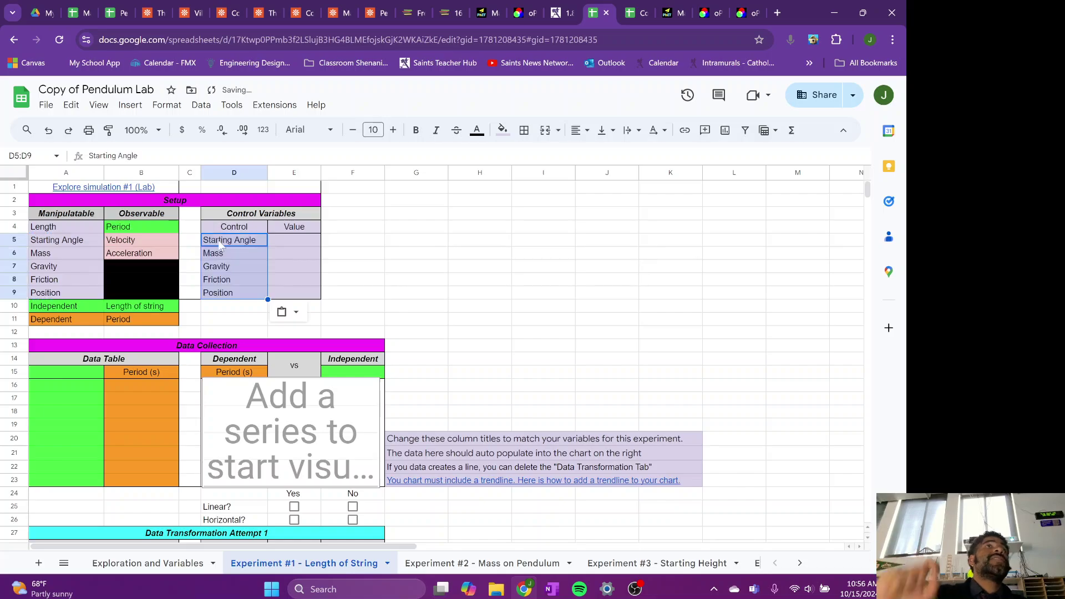
click(288, 281)
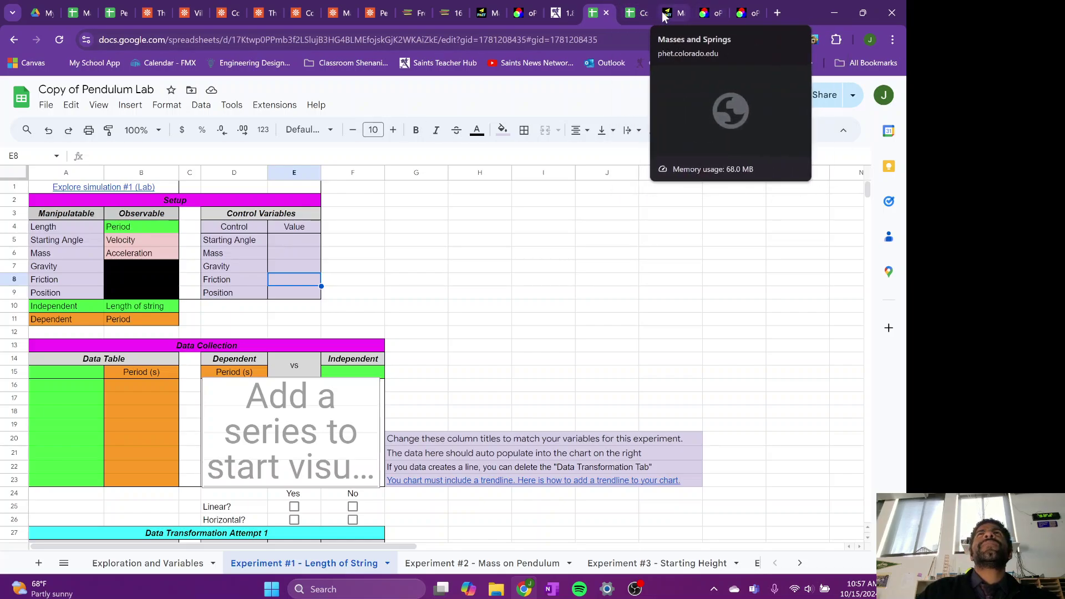
- Open the Pendulum Lab simulation linked in cell A1 and enter its Intro screen
click(121, 187)
click(94, 208)
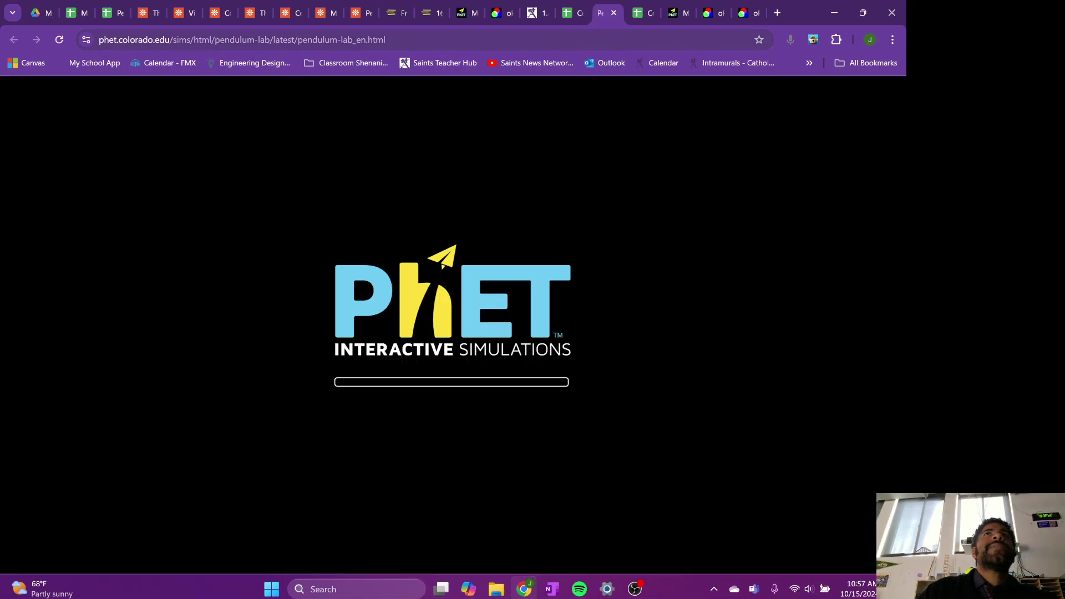
click(309, 339)
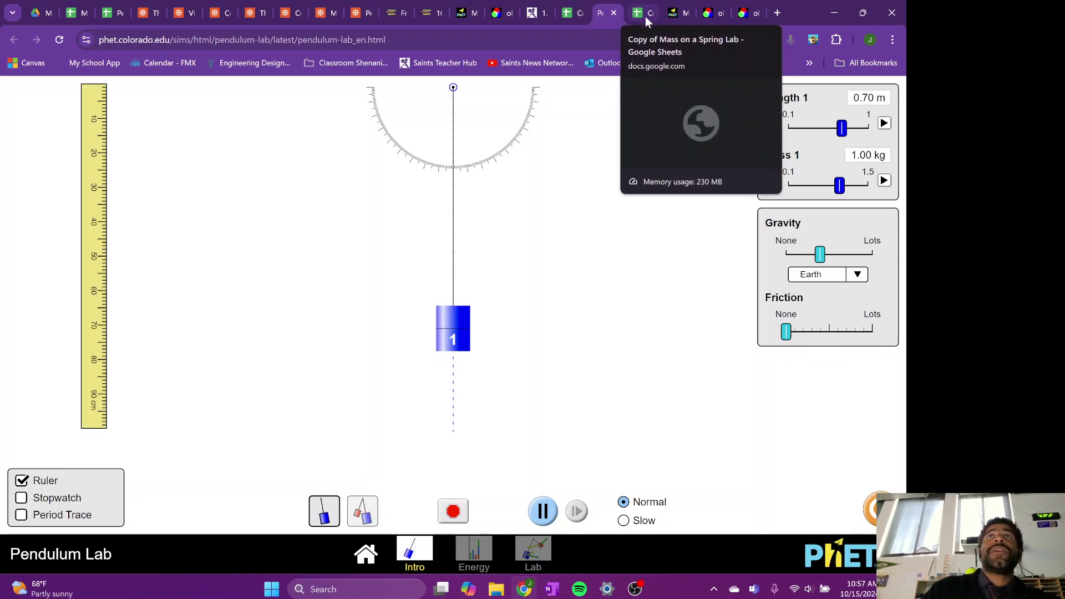
- Return to the Copy of Pendulum Lab sheet and enter 1kg as the Mass control value in cell E6
click(564, 15)
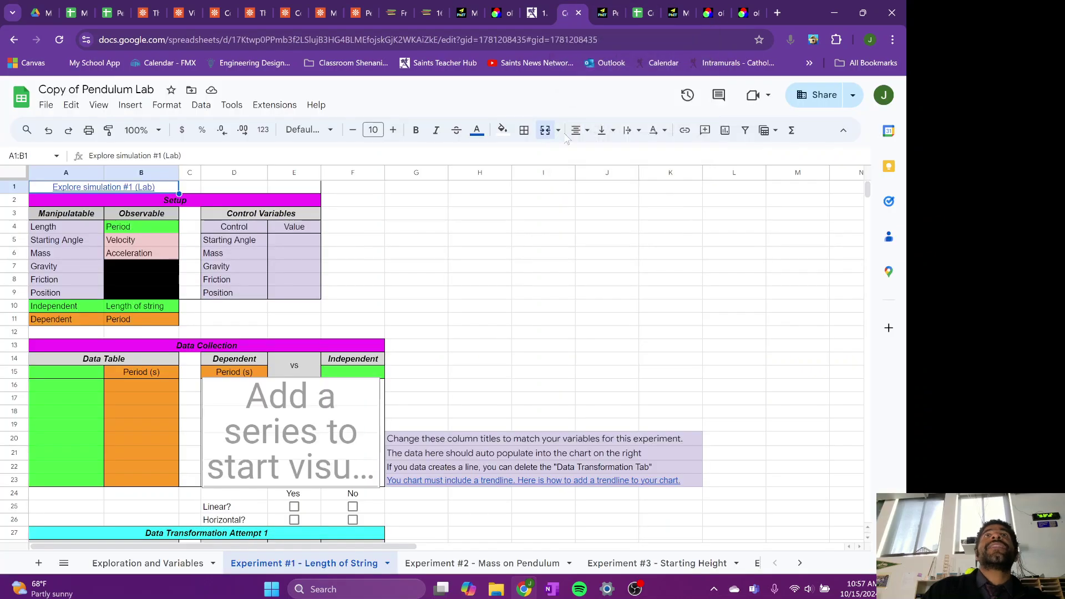
click(307, 242)
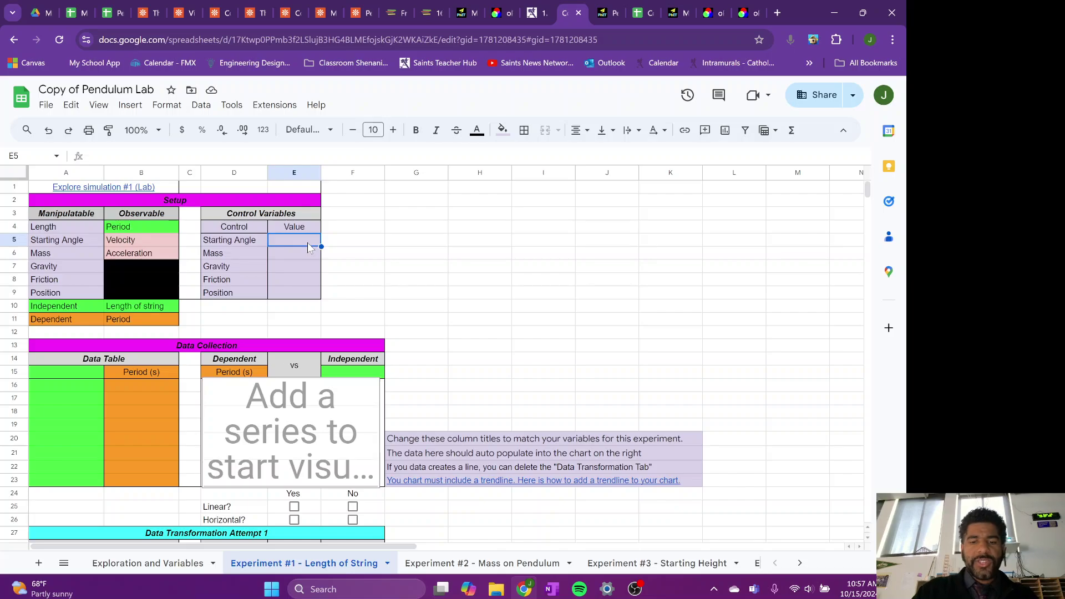
text(1)
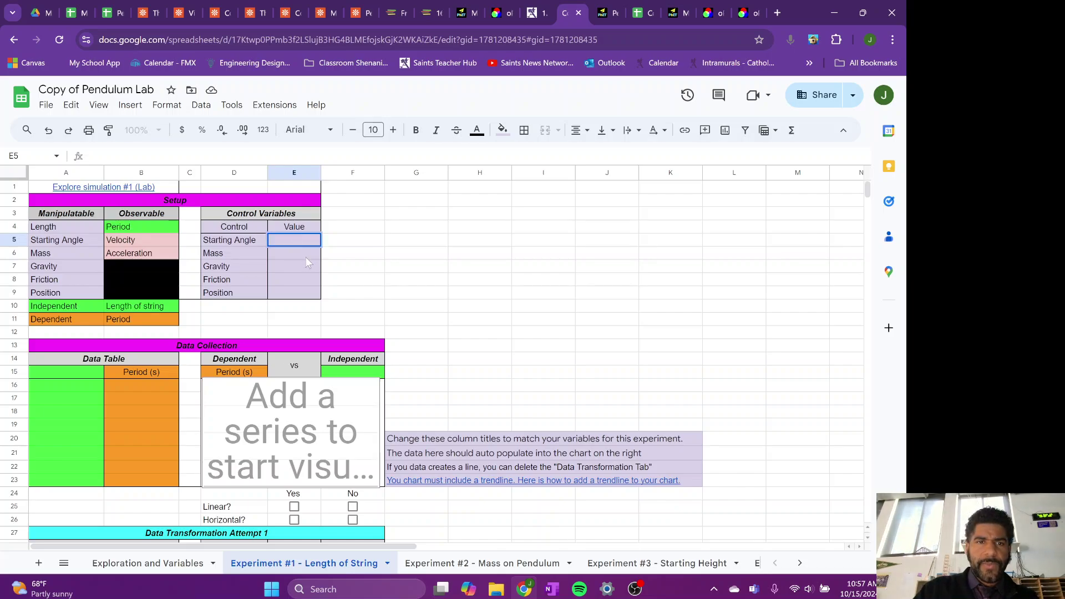
key(Return)
text(1kg)
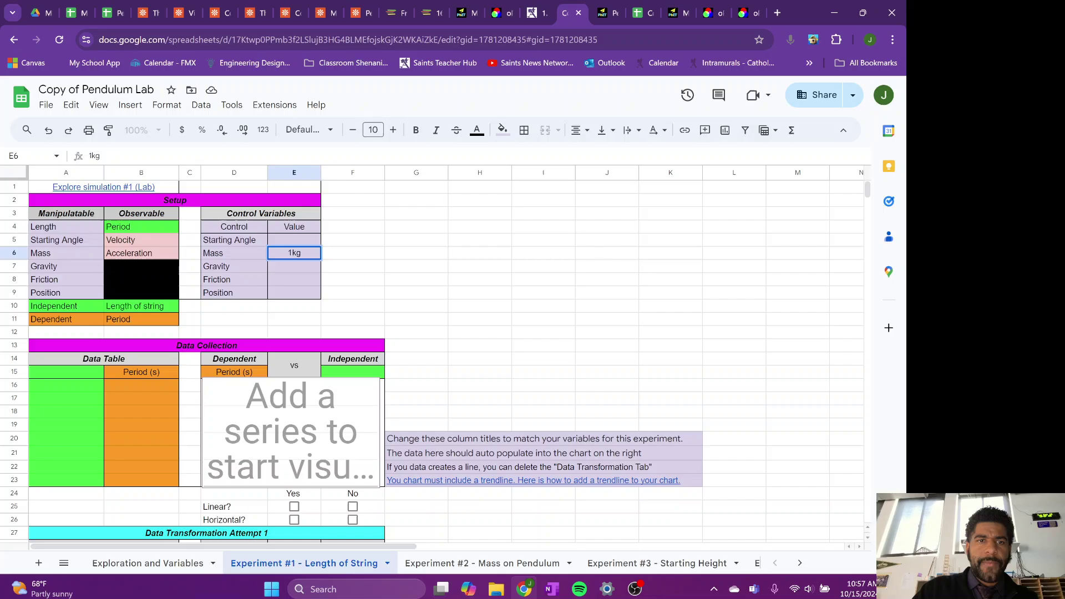
click(303, 244)
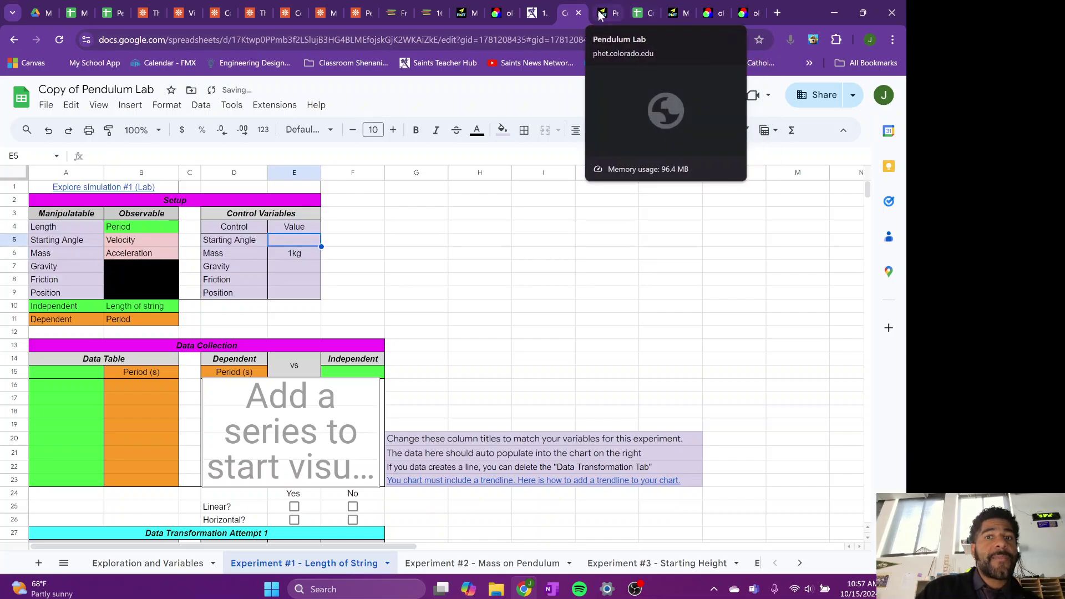
- Close the earlier Masses and Springs tab and the oPhysics tab beside it
click(463, 14)
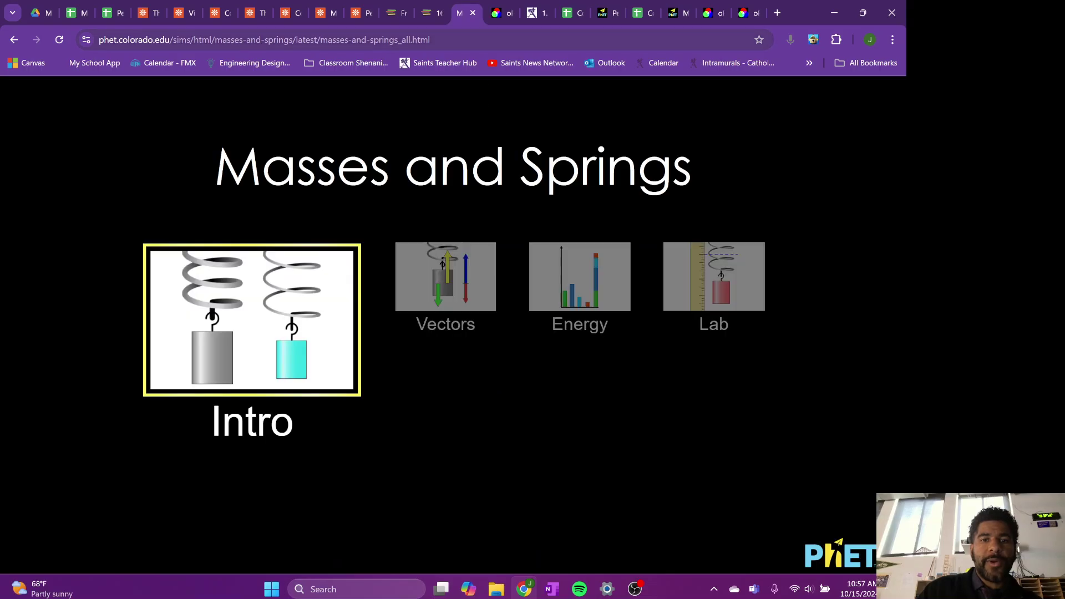
click(473, 12)
click(474, 12)
- Swing the Pendulum Lab bob from about 30 degrees and enter 30 degrees as the Starting Angle value in cell E5 of Copy of Pendulum Lab
click(535, 13)
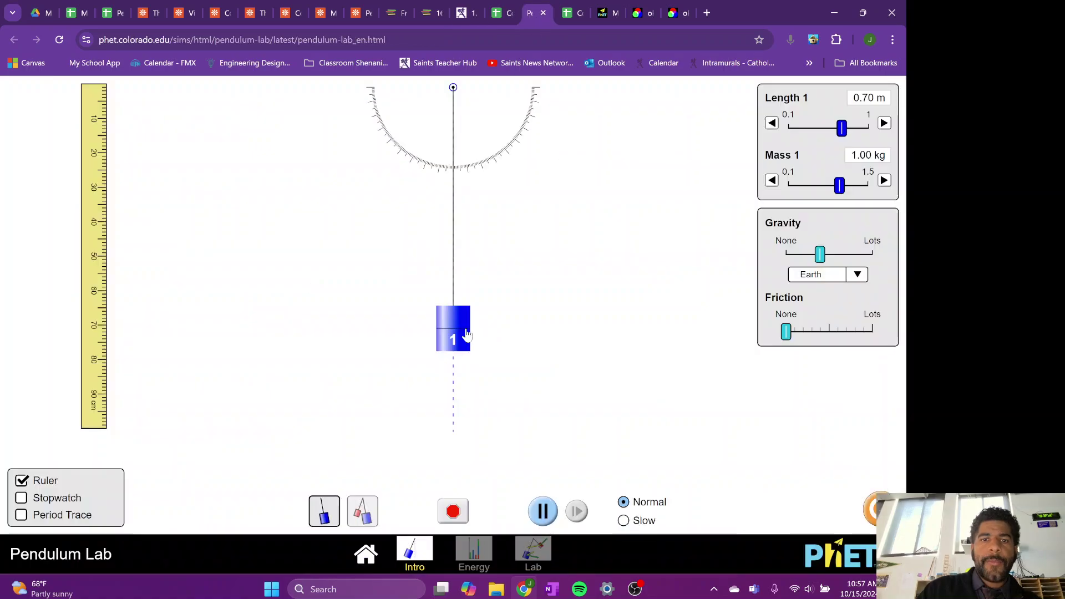
drag(452, 328, 330, 302)
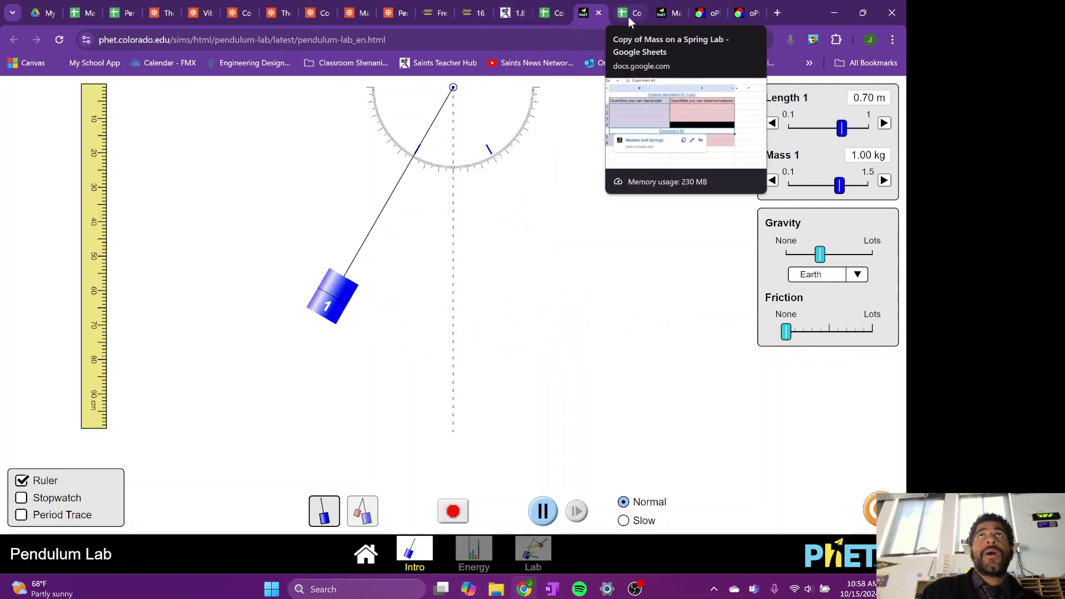
click(545, 14)
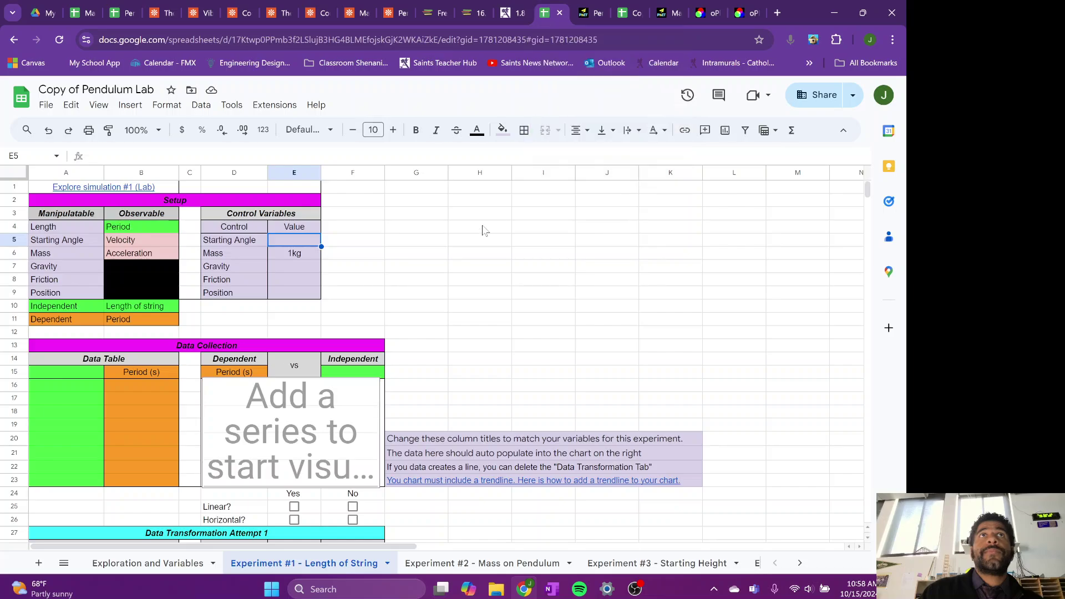
text(30 )
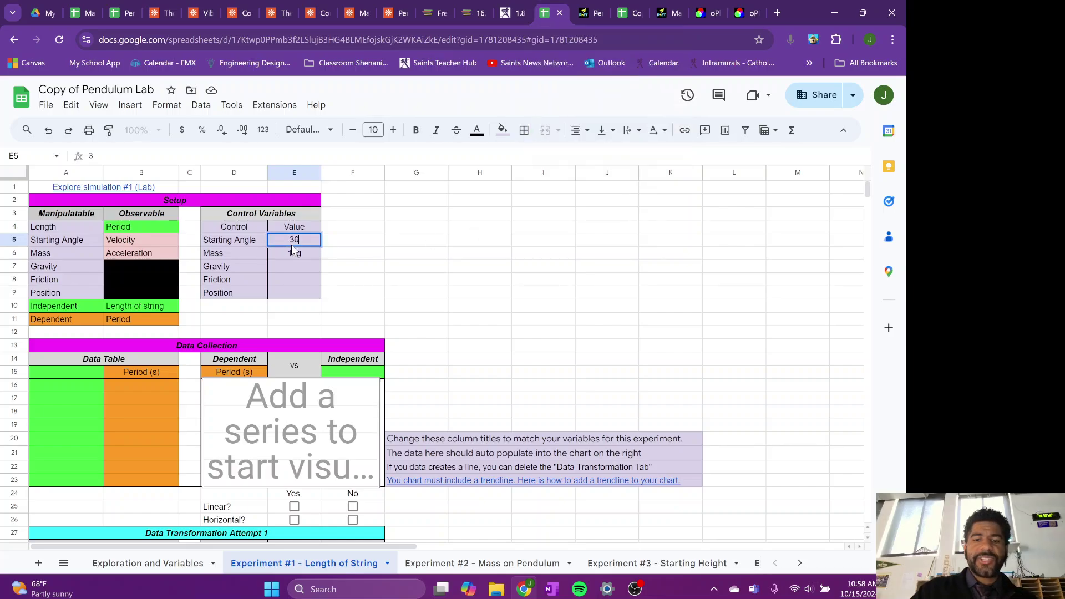
text(degrees)
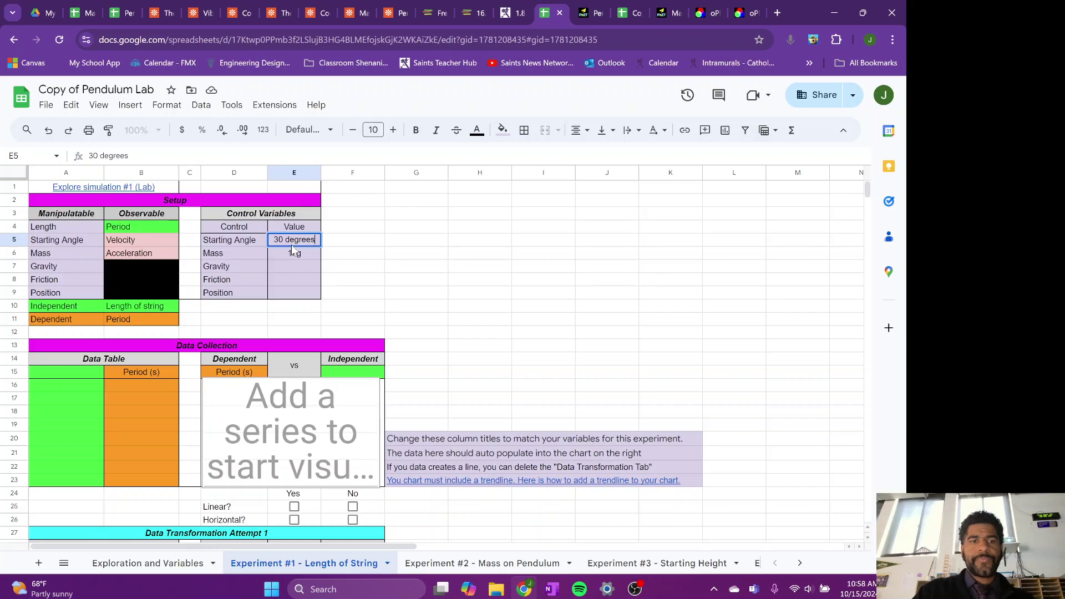
click(265, 307)
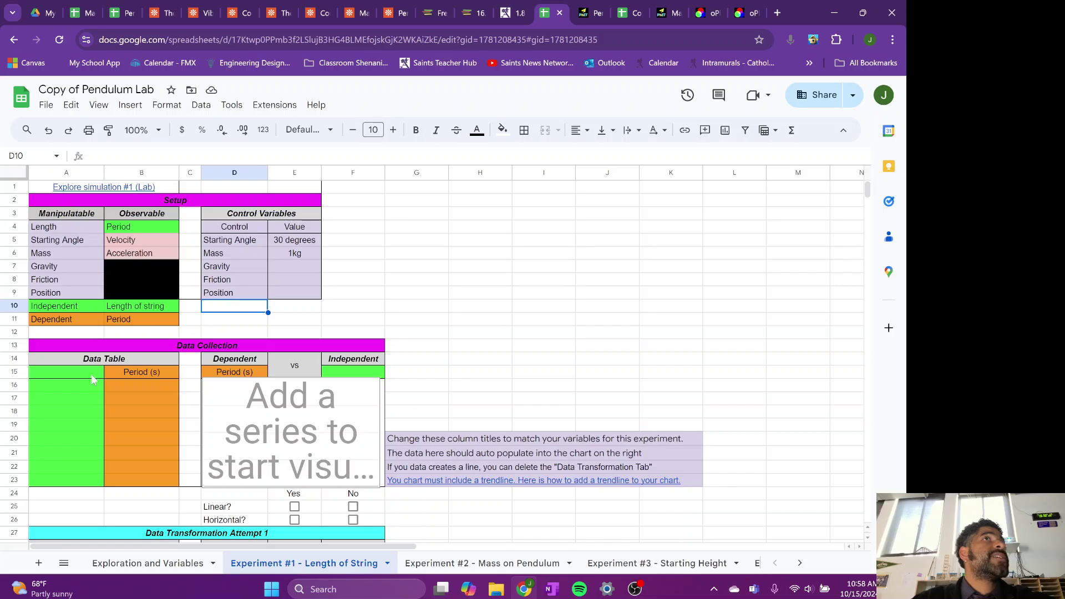
- Examine the control variables and the length and period data on the Experiment #1 sheet of Pendulum Lab Filled Out
click(116, 12)
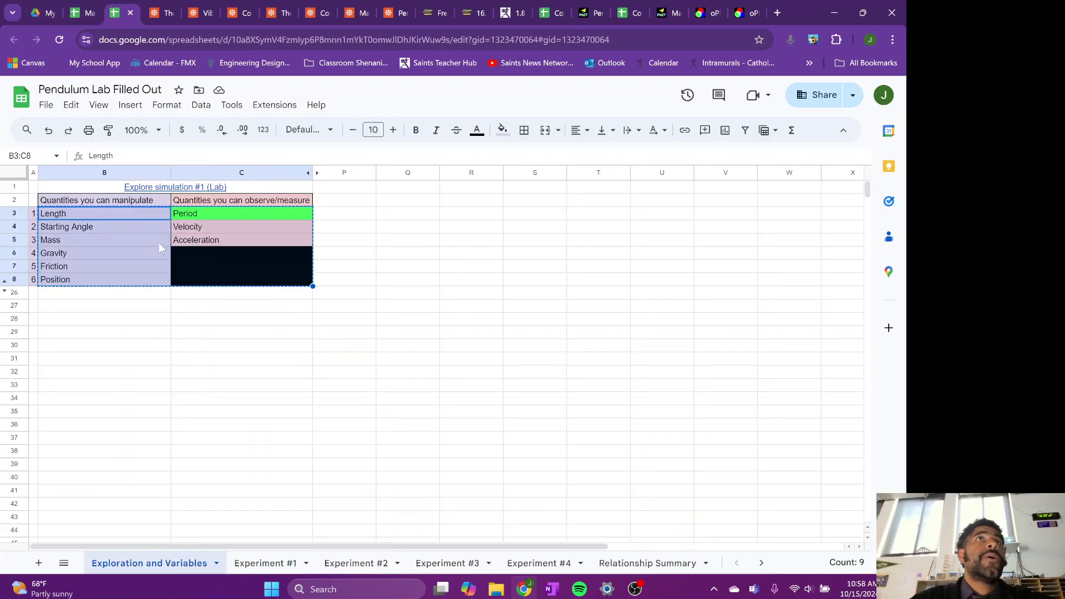
click(281, 563)
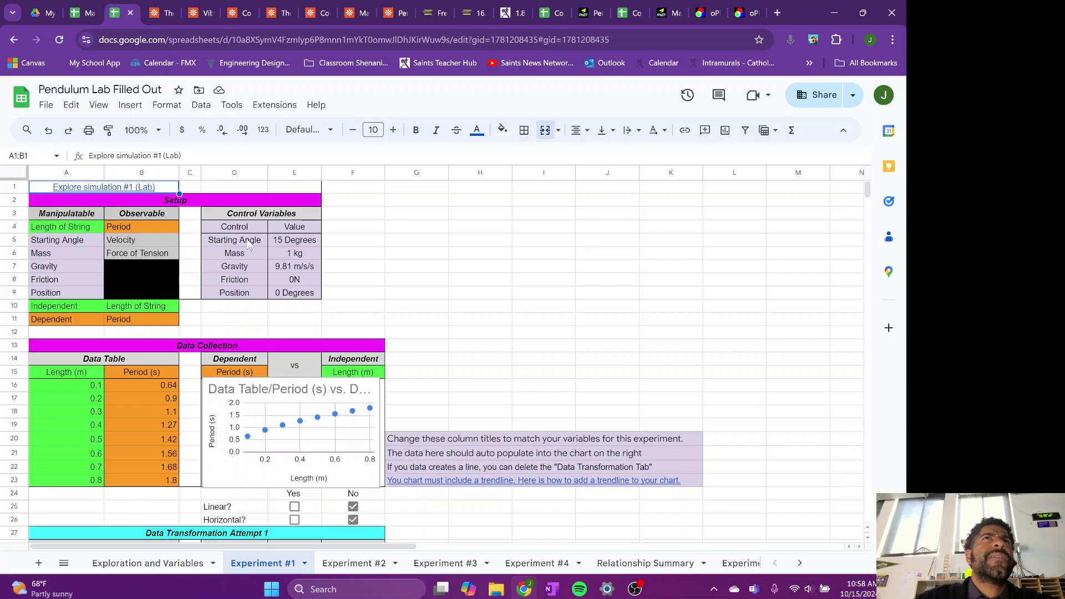
drag(249, 244, 258, 280)
scroll(141, 363, down, 1)
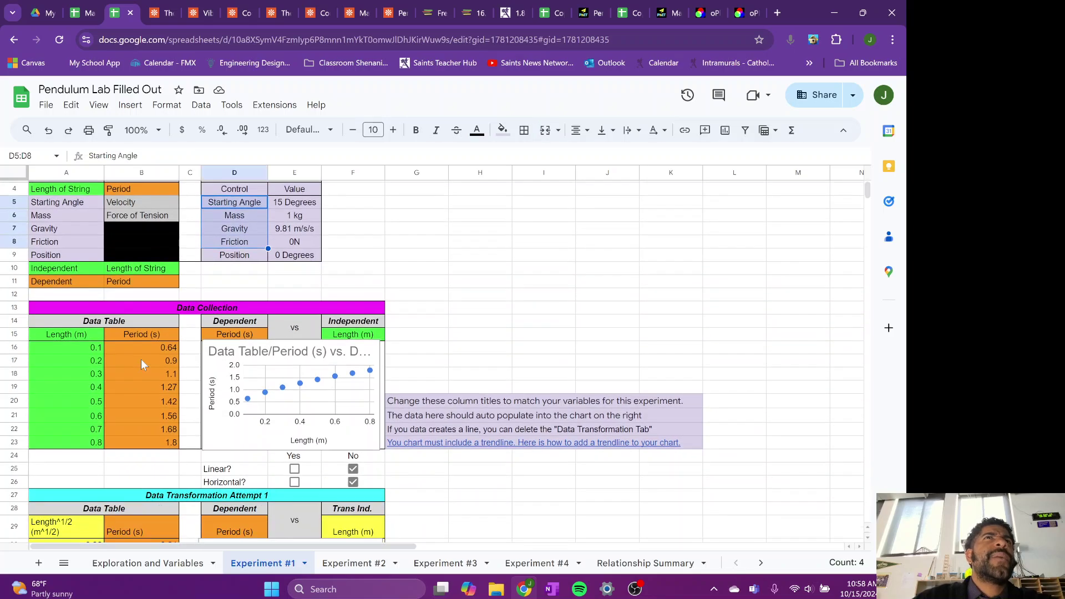
click(69, 349)
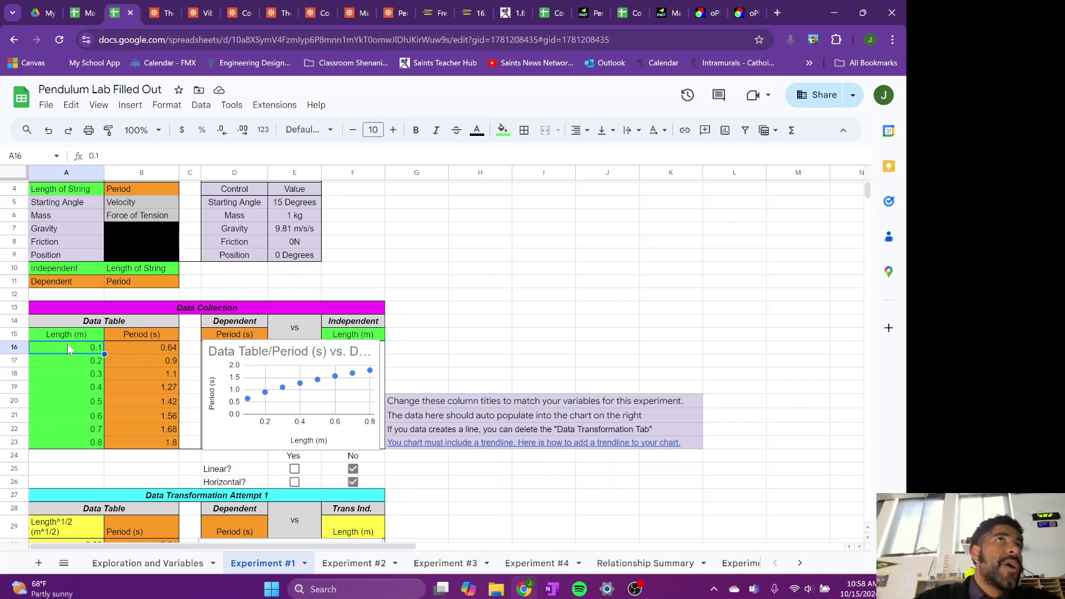
click(143, 353)
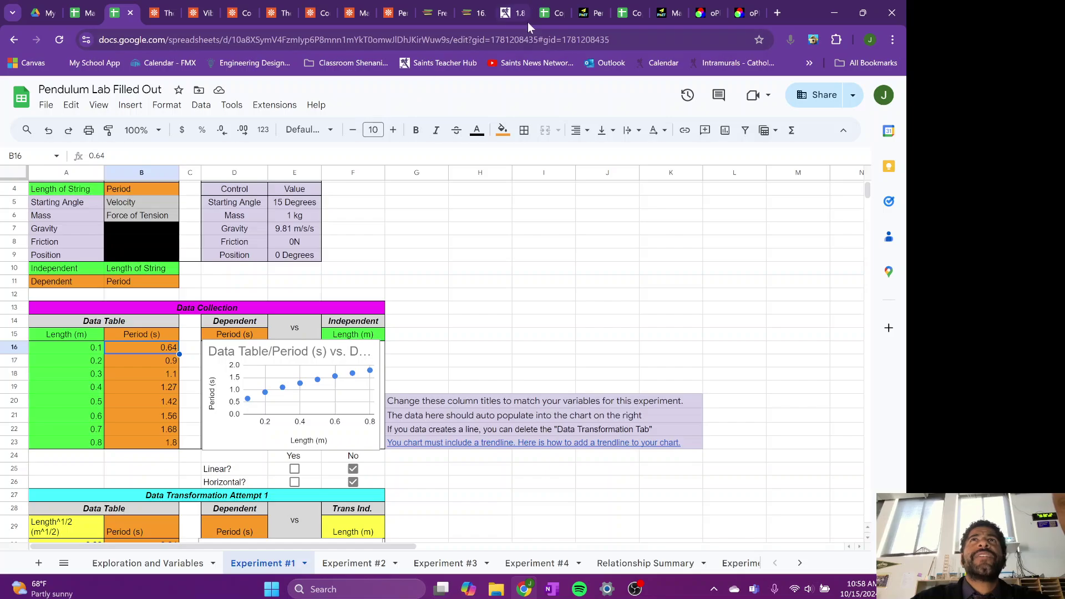
- Turn on the Period Trace and Stopwatch in the Pendulum Lab simulation and time the swinging pendulum
click(590, 16)
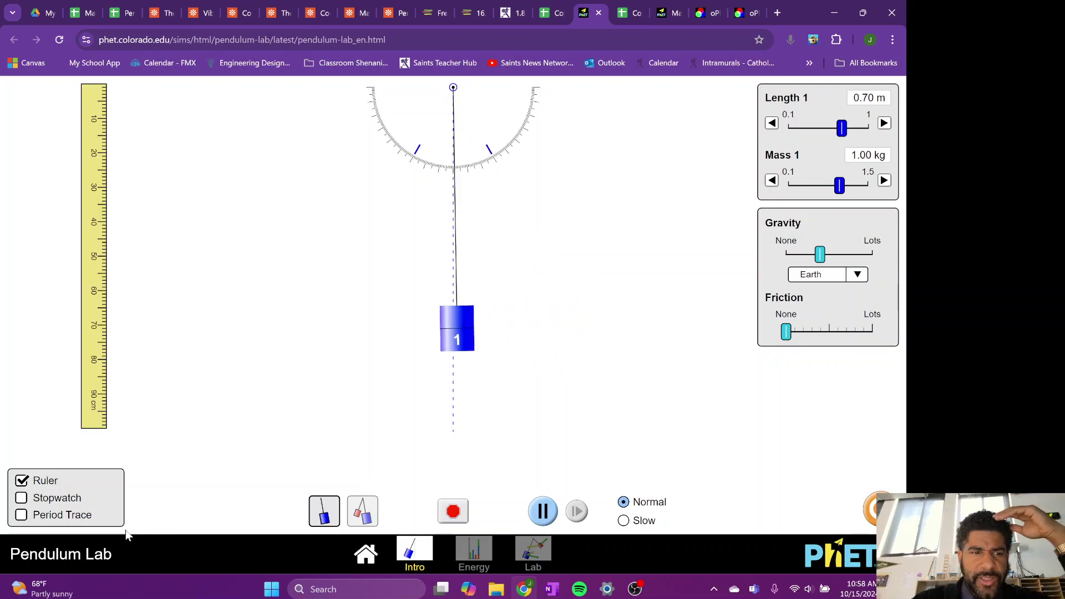
click(21, 515)
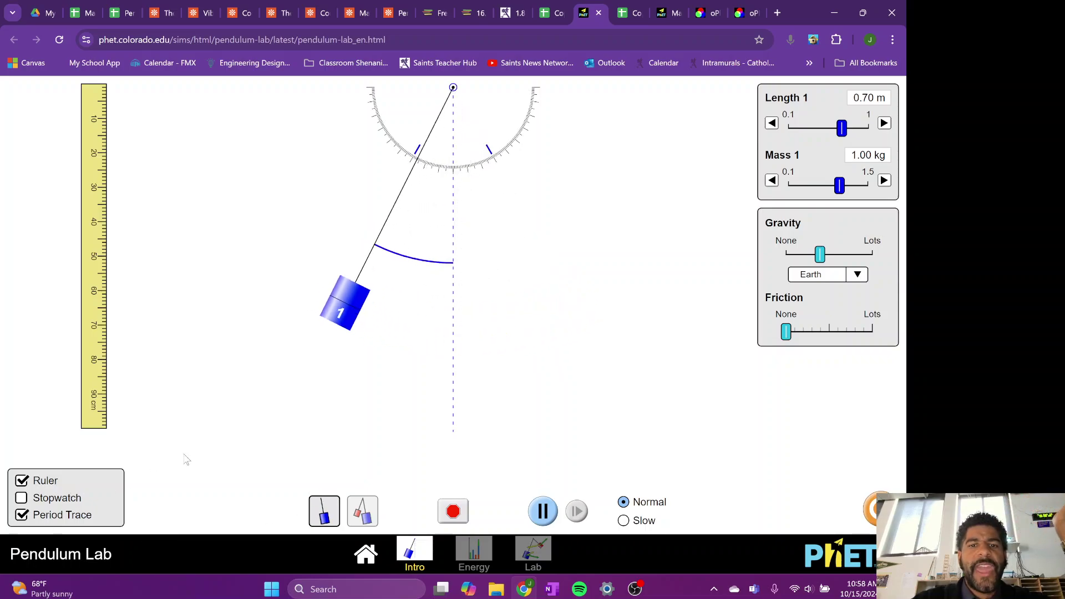
click(22, 498)
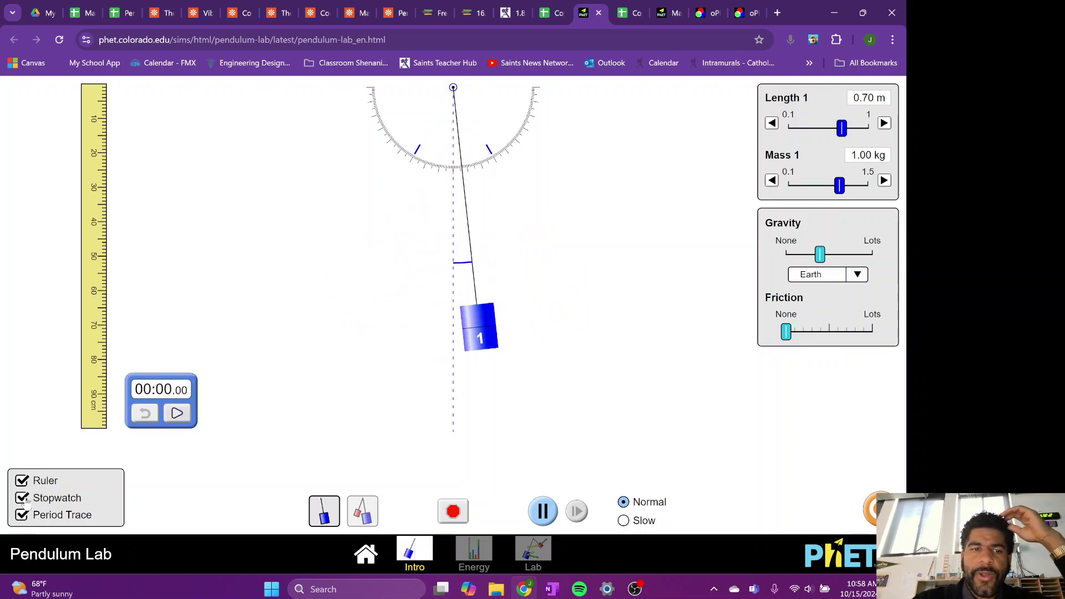
click(177, 414)
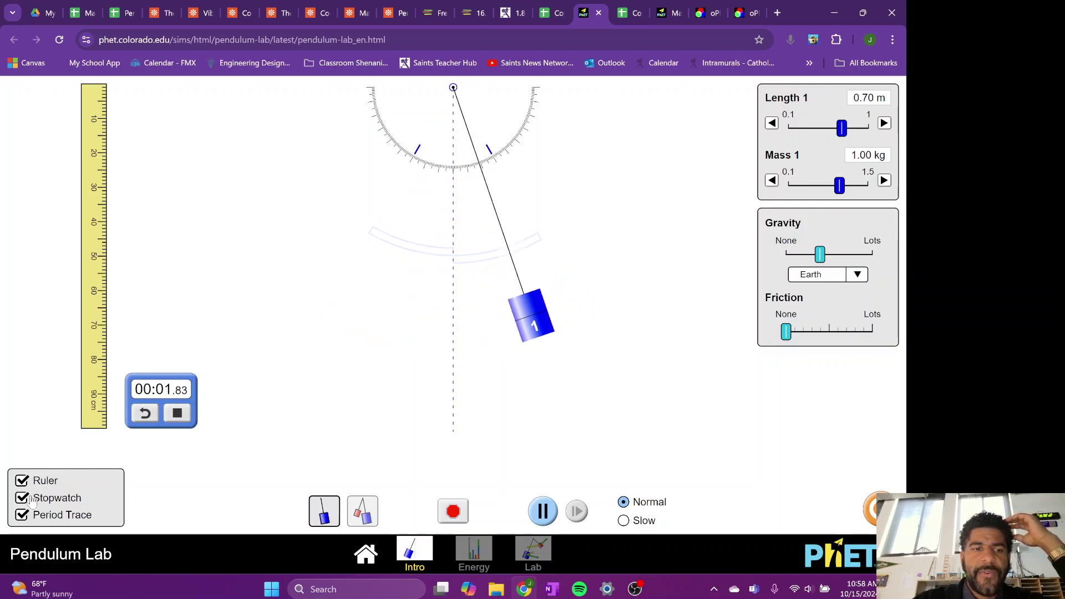
click(177, 413)
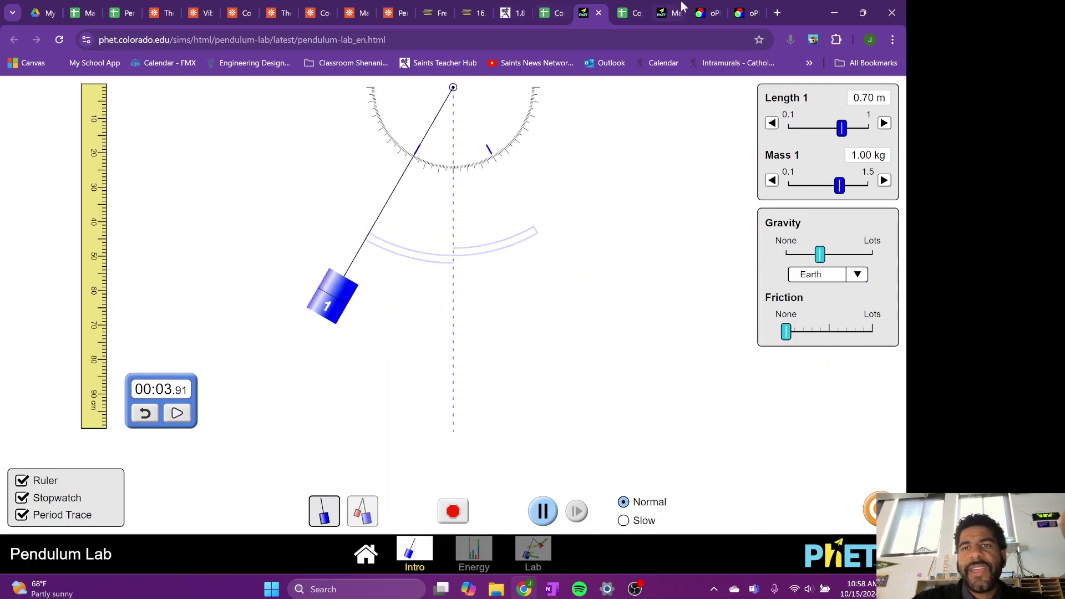
- Close the Copy of Mass on a Spring Lab tab and return to the Data Collection section of Copy of Pendulum Lab
mouse_move(701, 14)
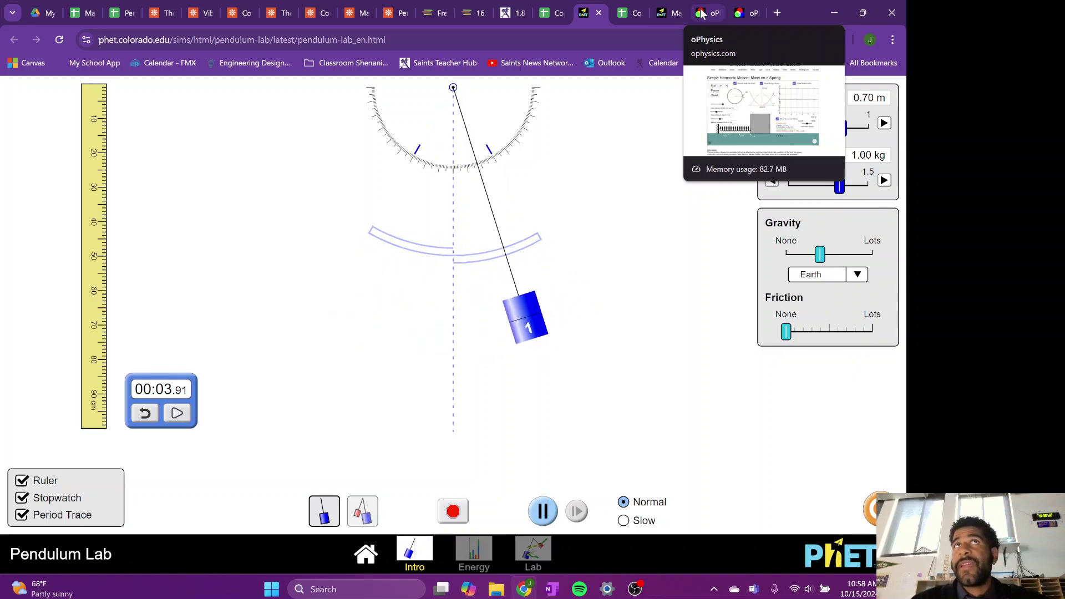
click(621, 19)
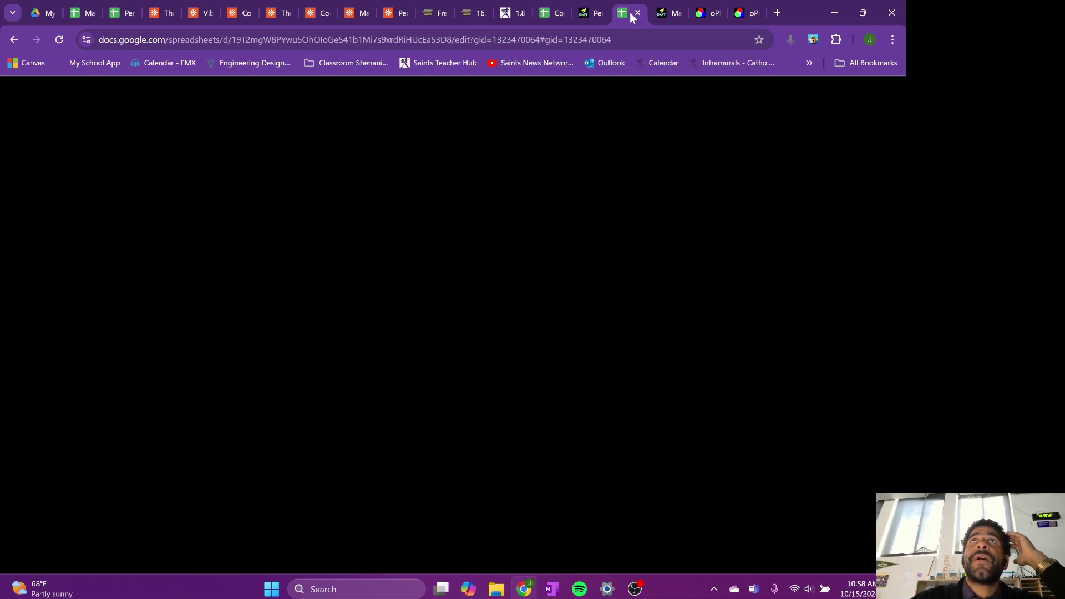
click(638, 12)
click(553, 15)
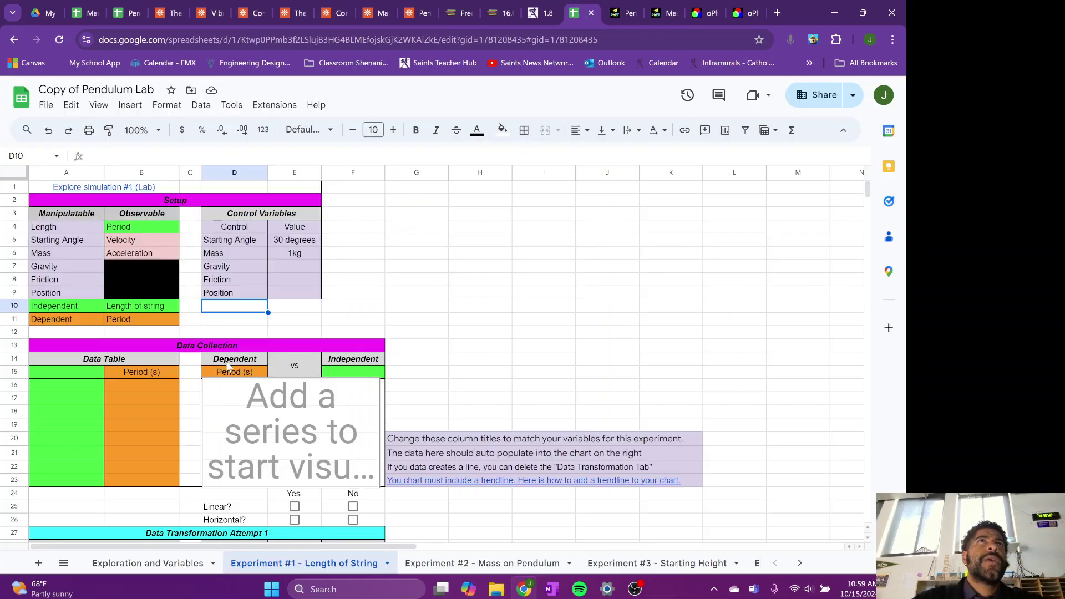
scroll(227, 364, down, 2)
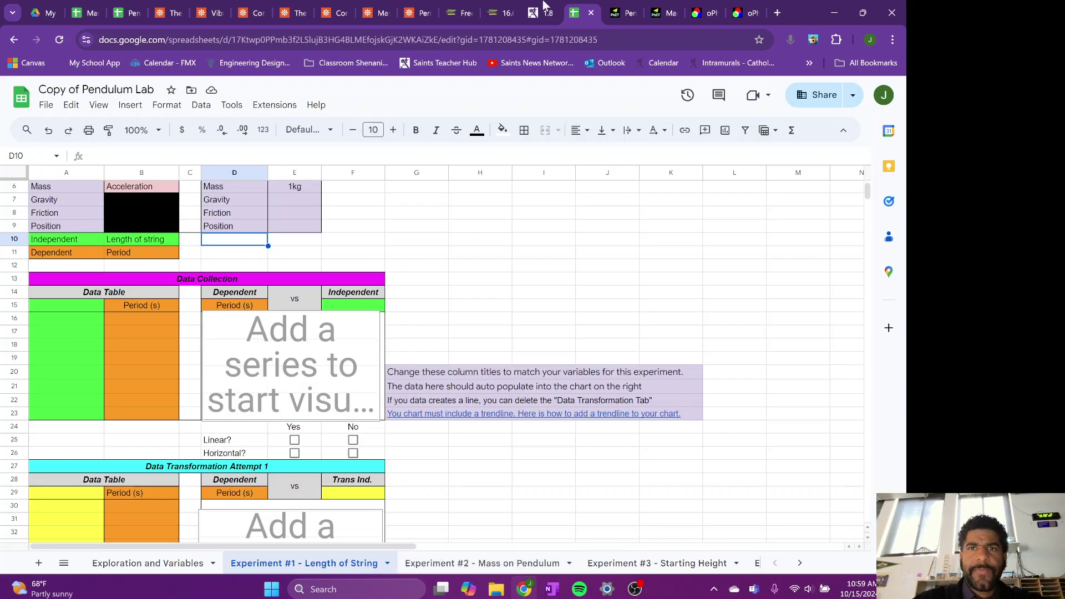
- Examine the period versus length chart and its Linear and Horizontal answers in Experiment #1 of Pendulum Lab Filled Out
click(126, 22)
scroll(168, 351, down, 3)
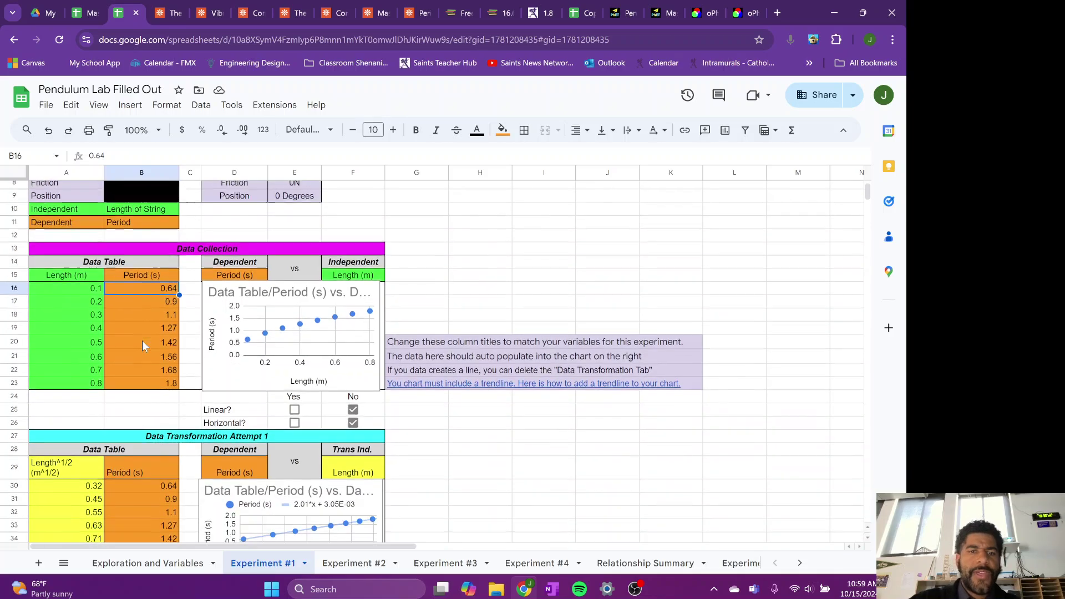
scroll(237, 336, down, 5)
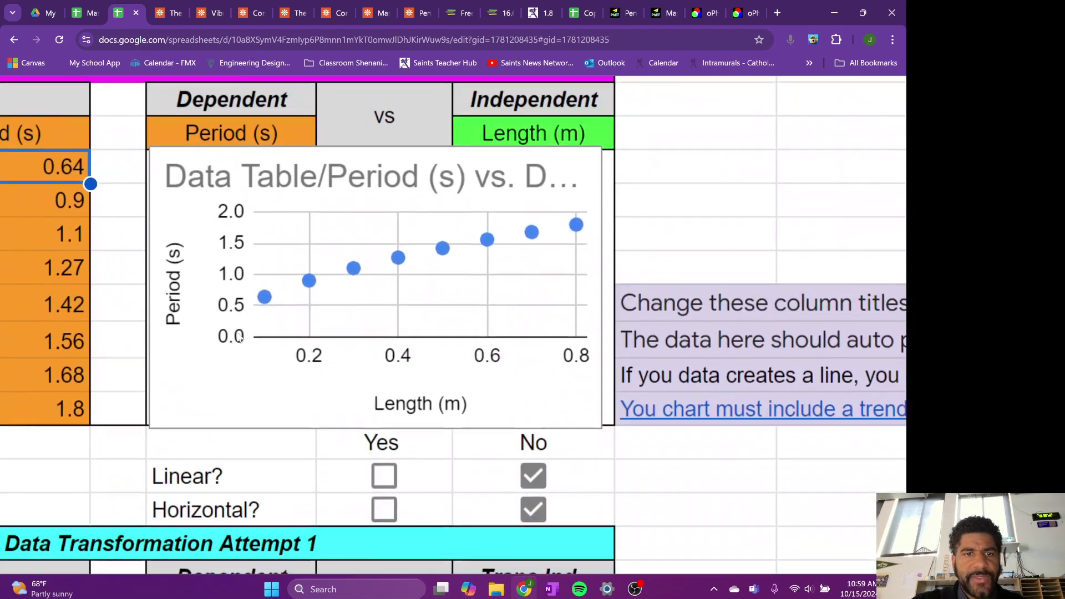
scroll(237, 334, up, 2)
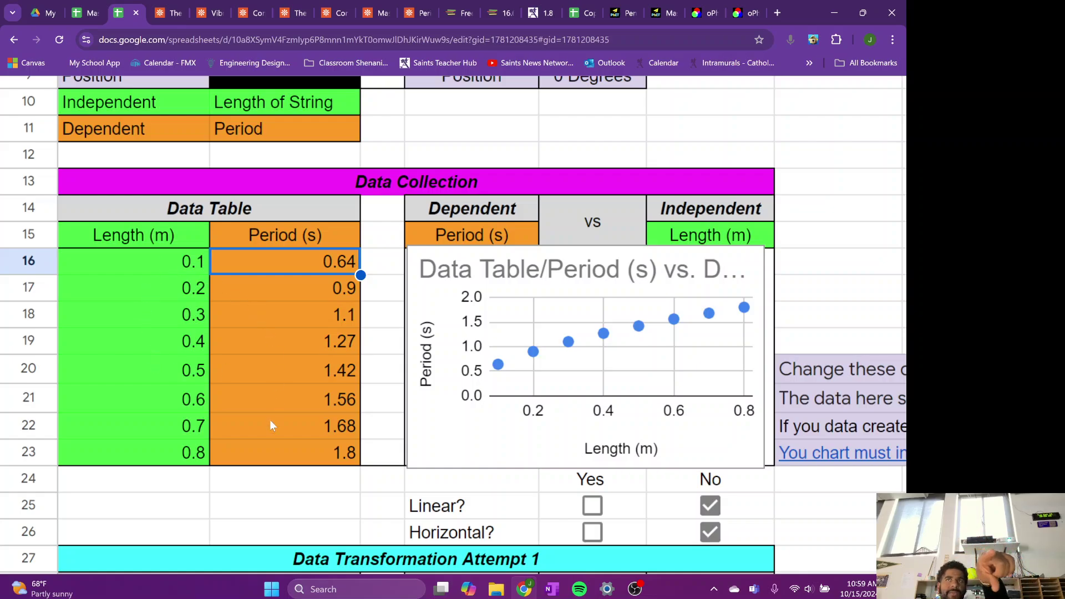
scroll(345, 406, down, 2)
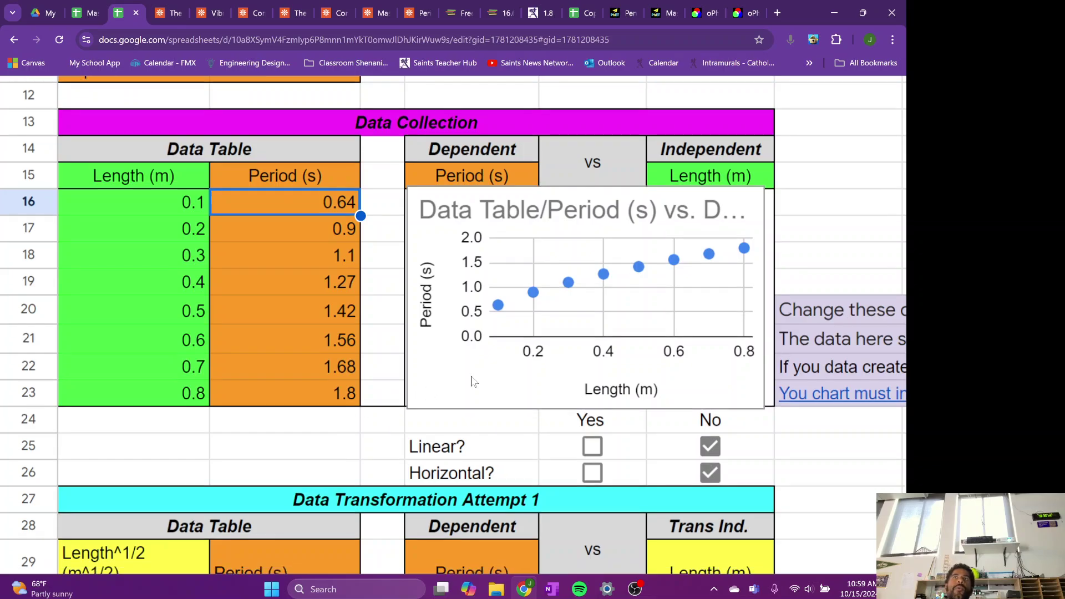
scroll(546, 393, down, 2)
scroll(545, 393, right, 5)
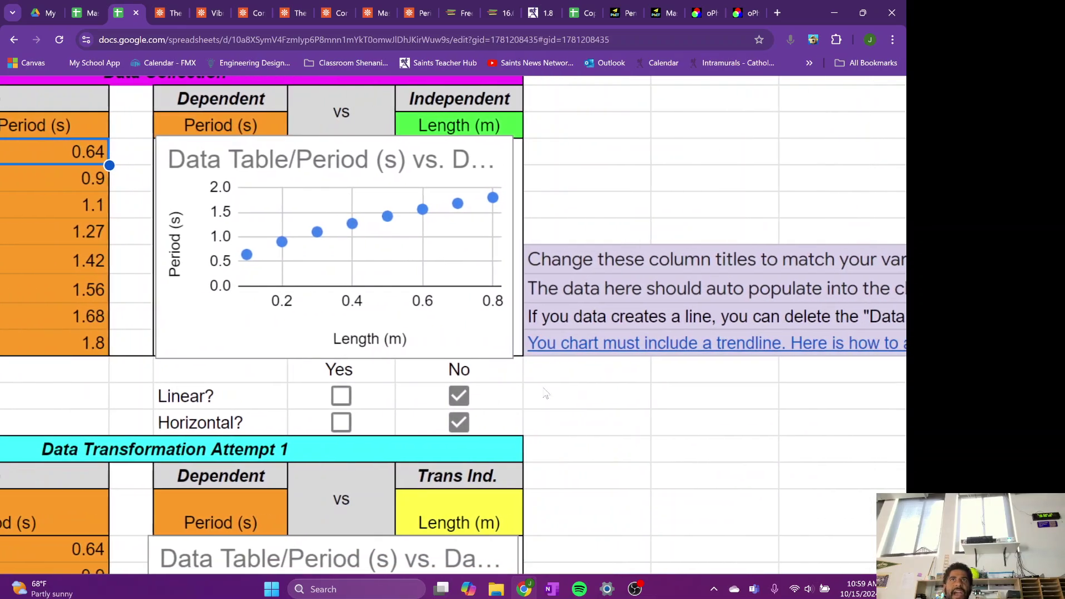